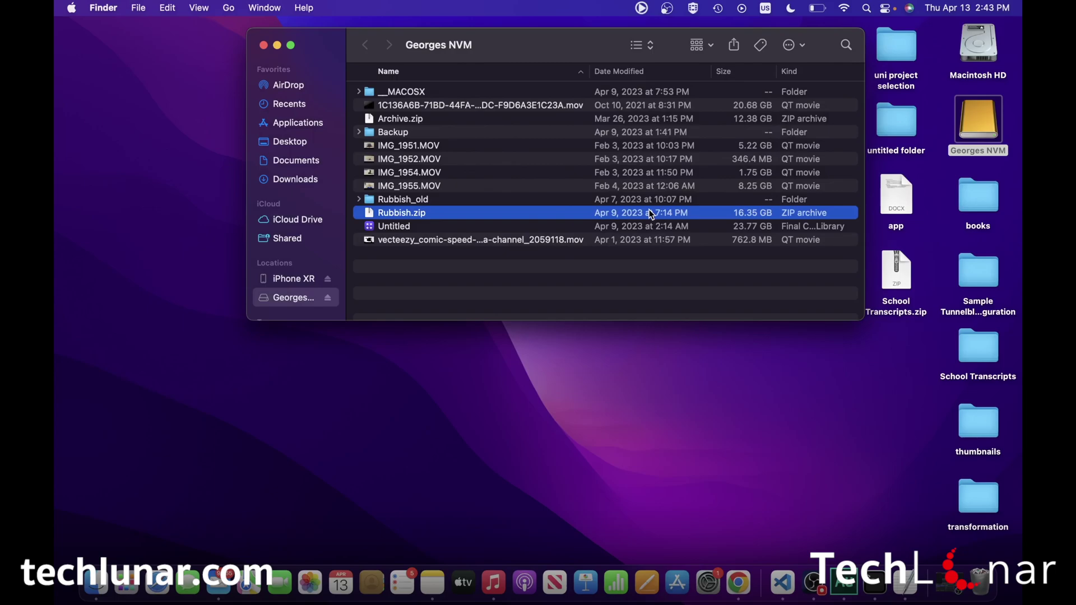
{"action": "right_click", "coordinate": [975, 118]}
{"action": "left_click", "coordinate": [986, 118]}
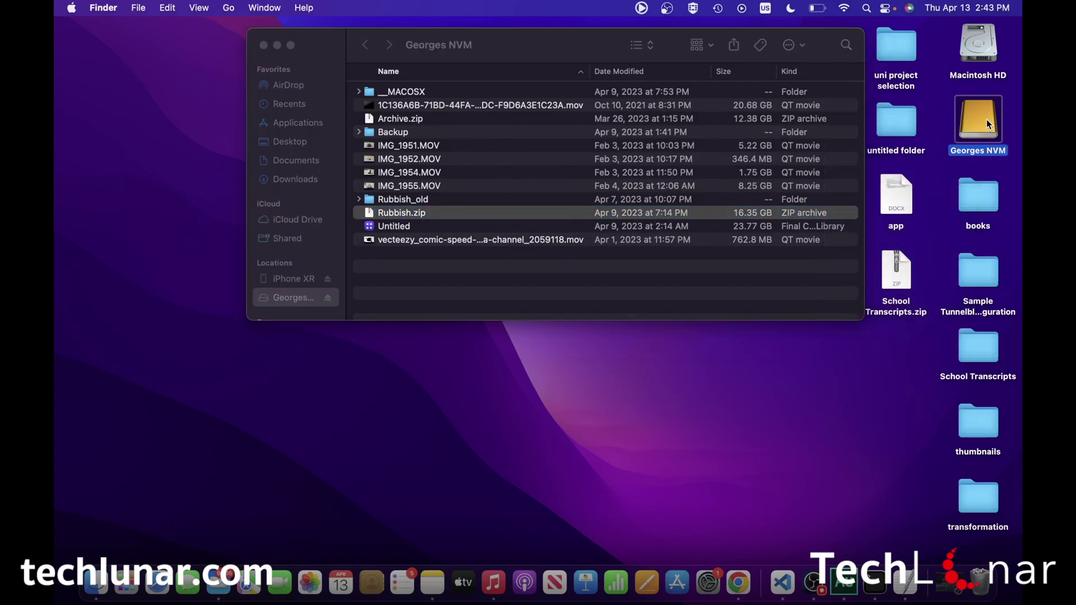
{"action": "right_click", "coordinate": [989, 123]}
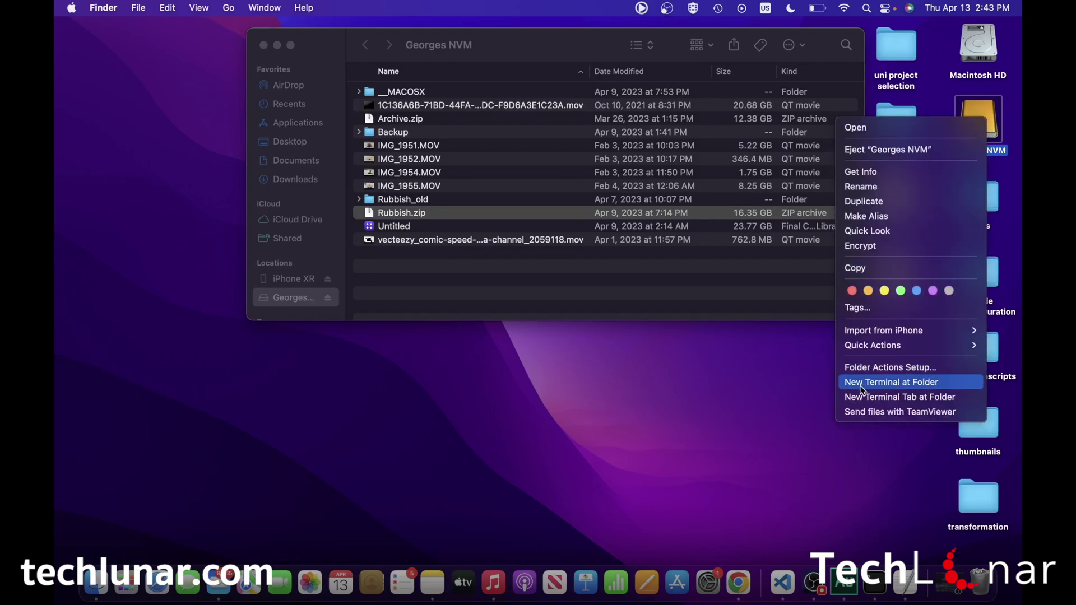
{"action": "left_click", "coordinate": [913, 383]}
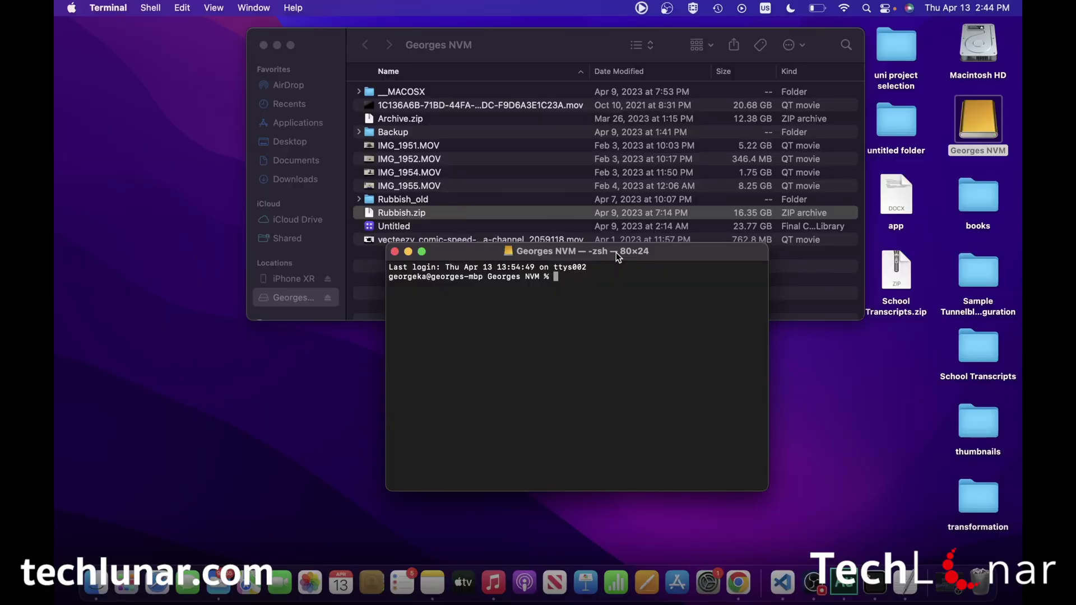
{"action": "right_click", "coordinate": [967, 122]}
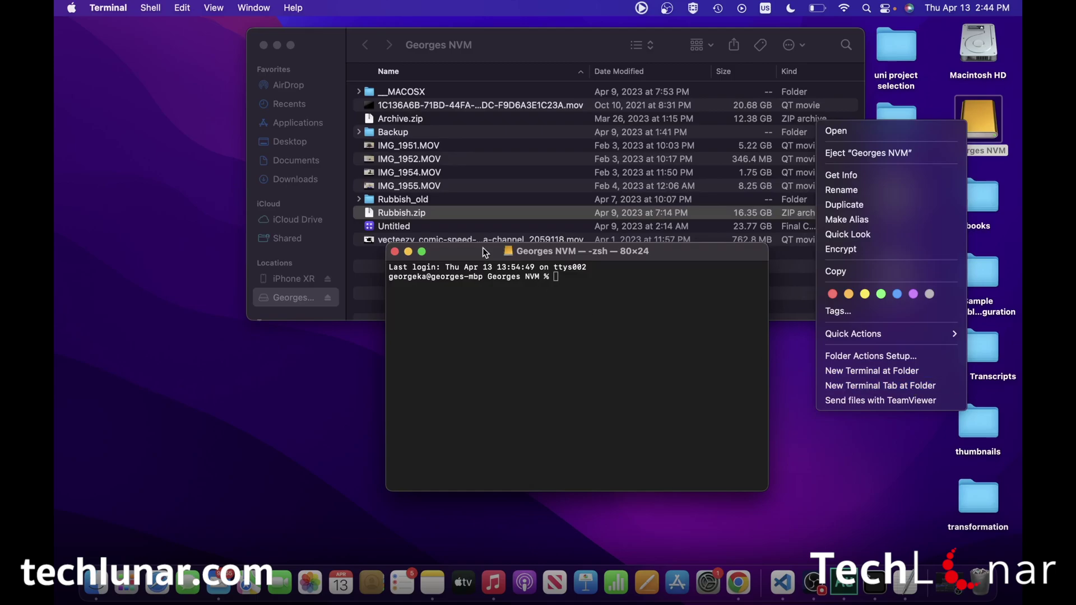
{"action": "left_click", "coordinate": [395, 251]}
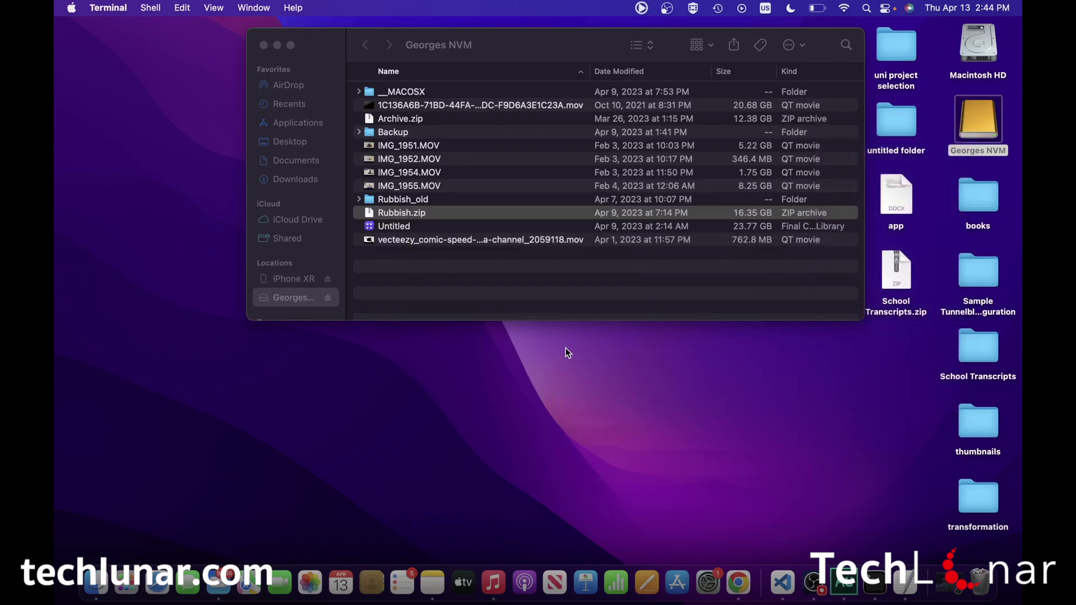
Find Terminal by searching Spotlight for "terminal" and open it
{"action": "key", "text": "super+space"}
{"action": "key", "text": "Escape"}
{"action": "left_click", "coordinate": [868, 7]}
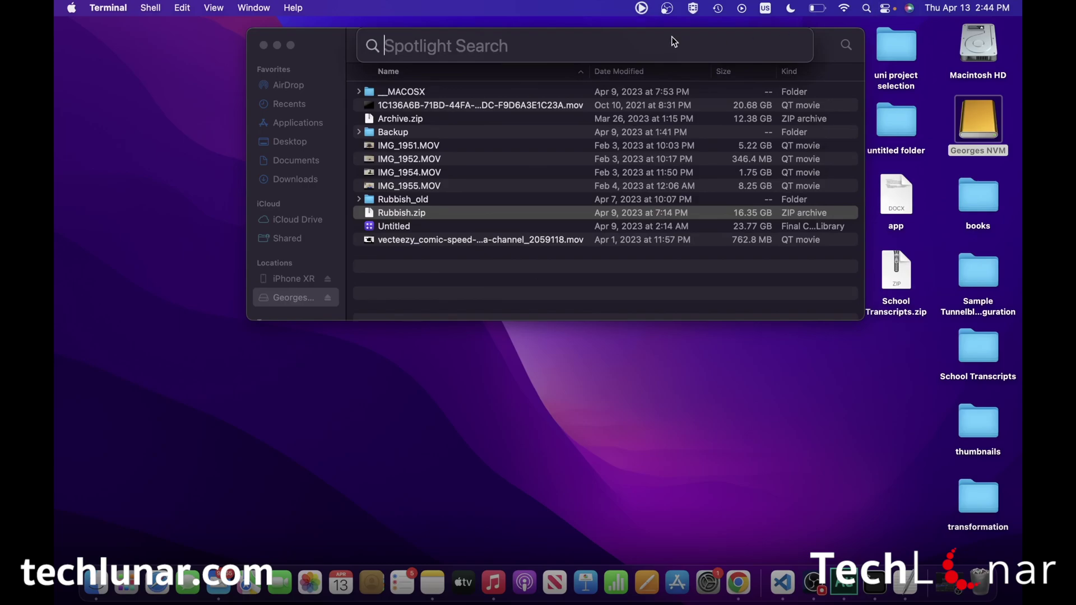
{"action": "type", "text": "terminal"}
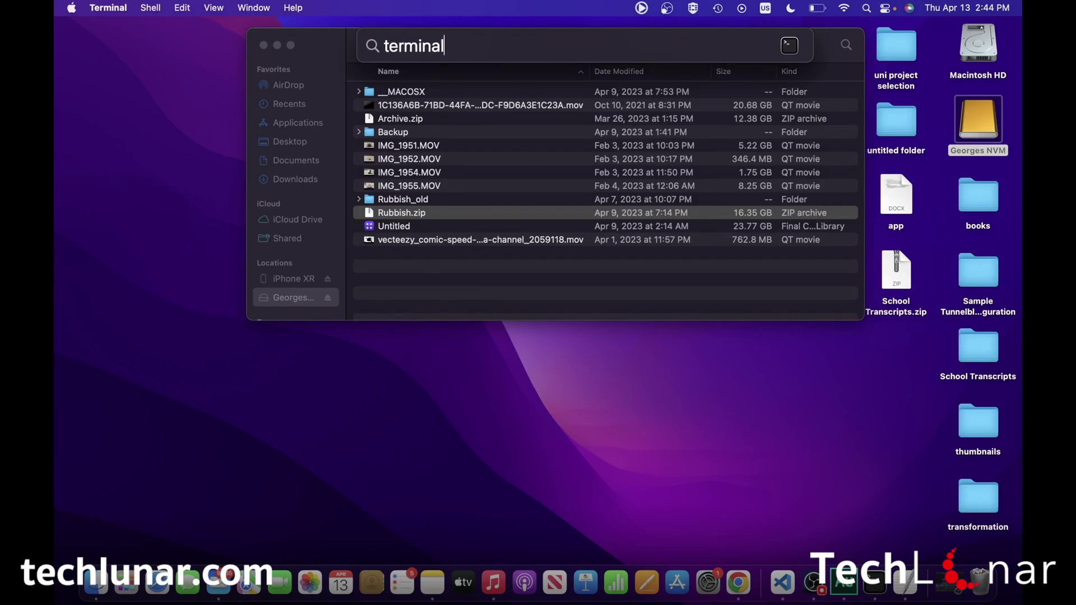
{"action": "key", "text": "Return"}
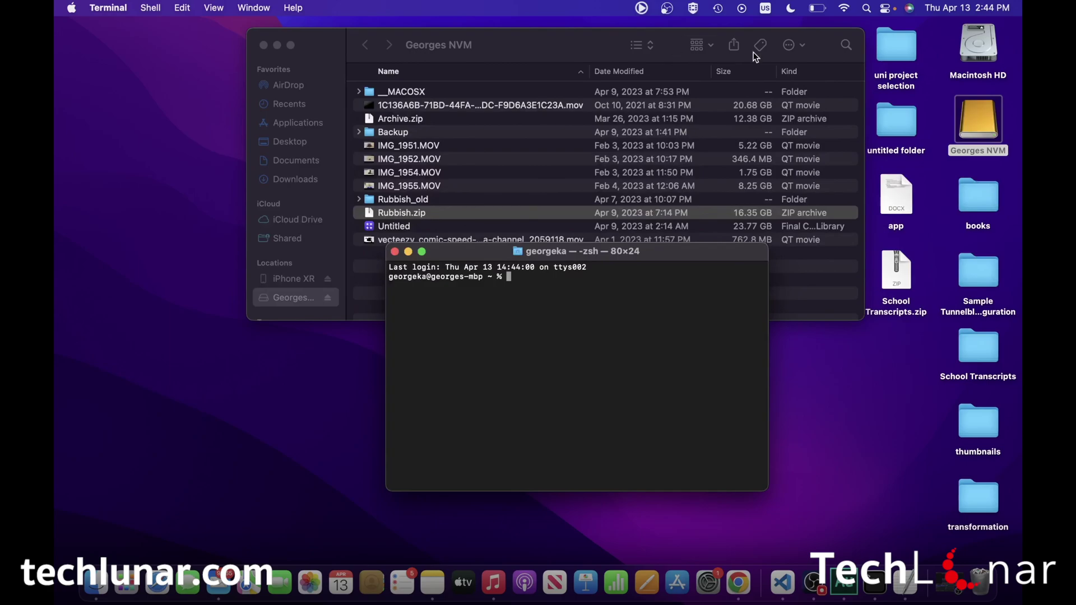
Copy the pathname of the external NVM drive on the desktop
{"action": "left_click", "coordinate": [984, 126]}
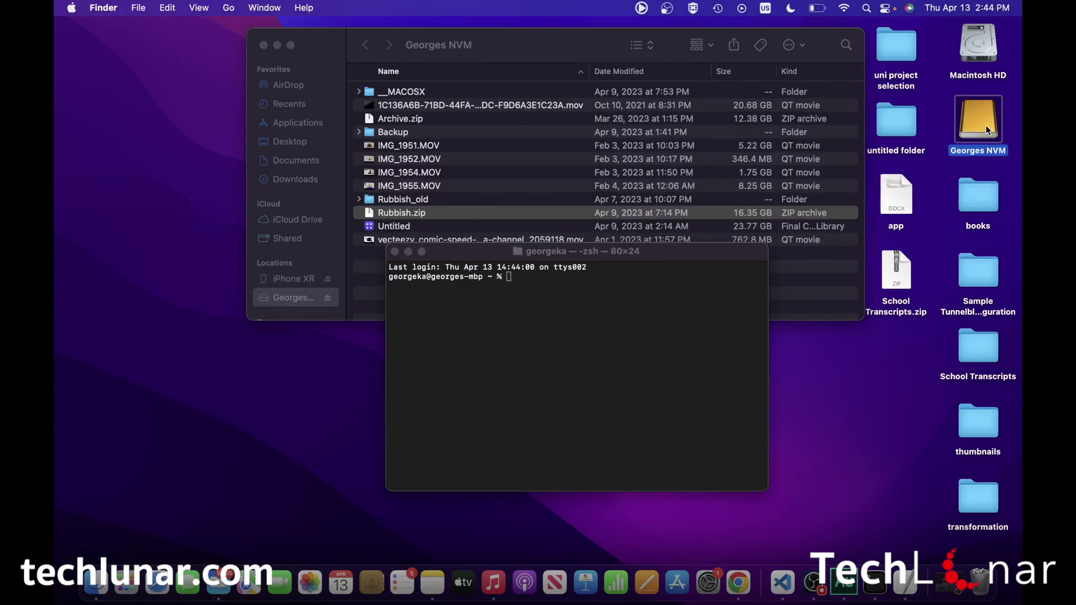
{"action": "right_click", "coordinate": [987, 126]}
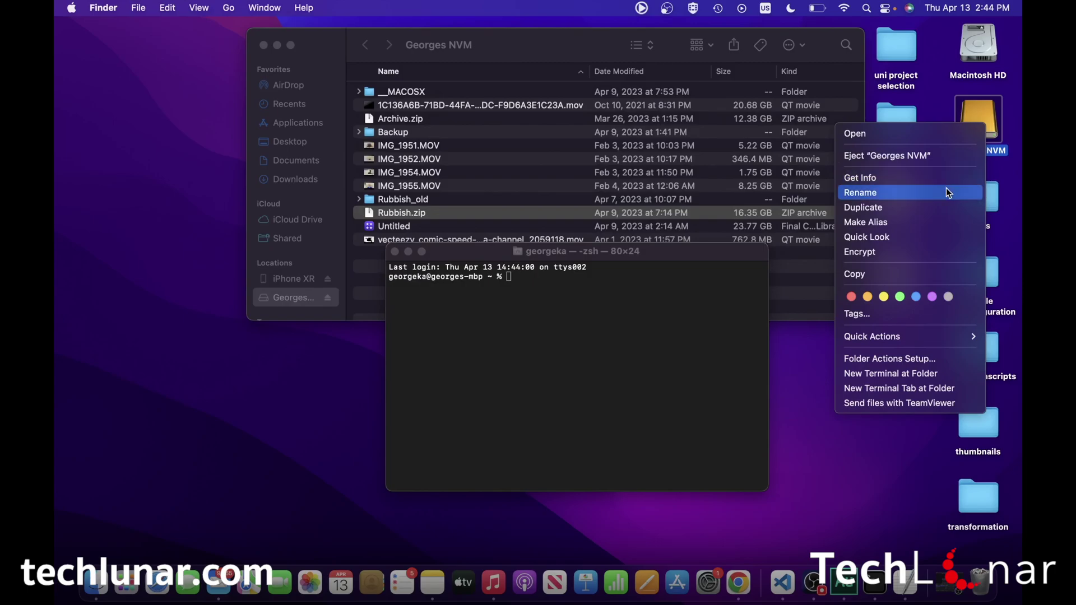
{"action": "key", "text": "alt"}
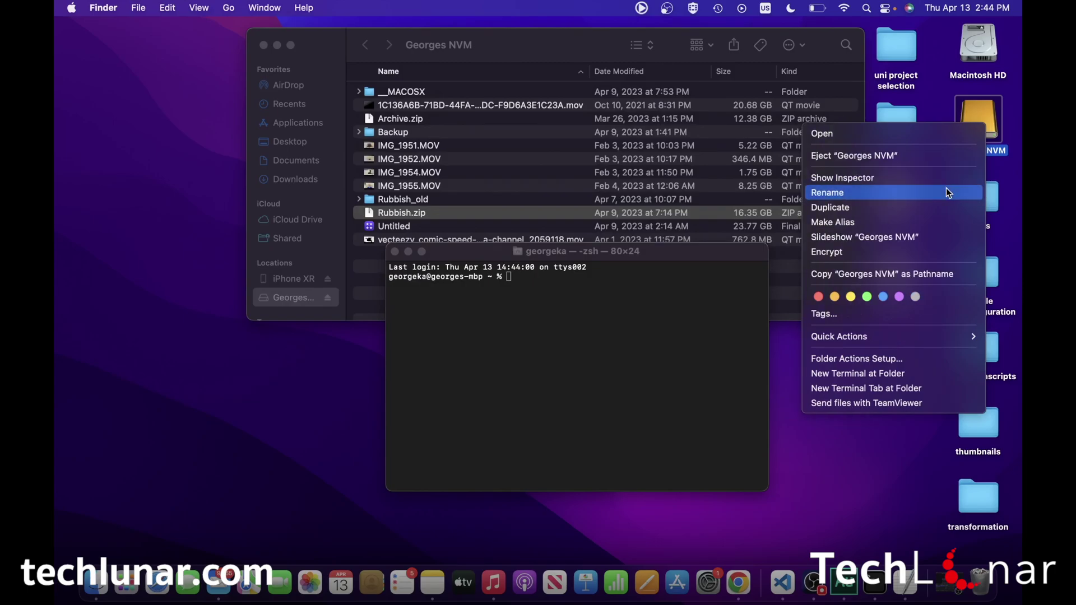
{"action": "left_click", "coordinate": [884, 275]}
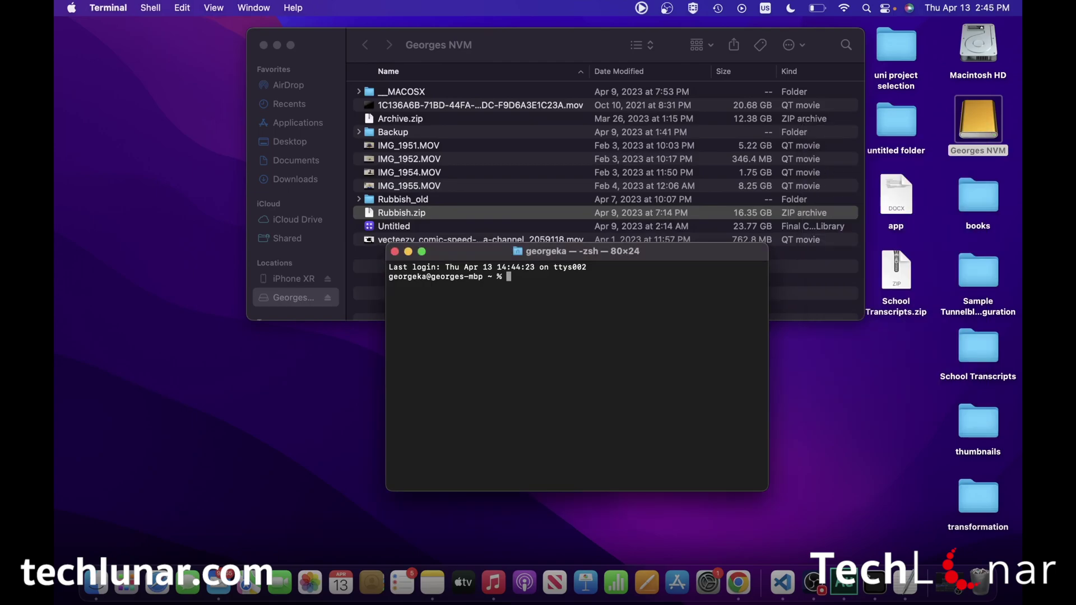
Try to change into the external drive by running cd with its copied, unescaped path
{"action": "type", "text": "cd"}
{"action": "type", "text": "/Volumes/Georges NVM"}
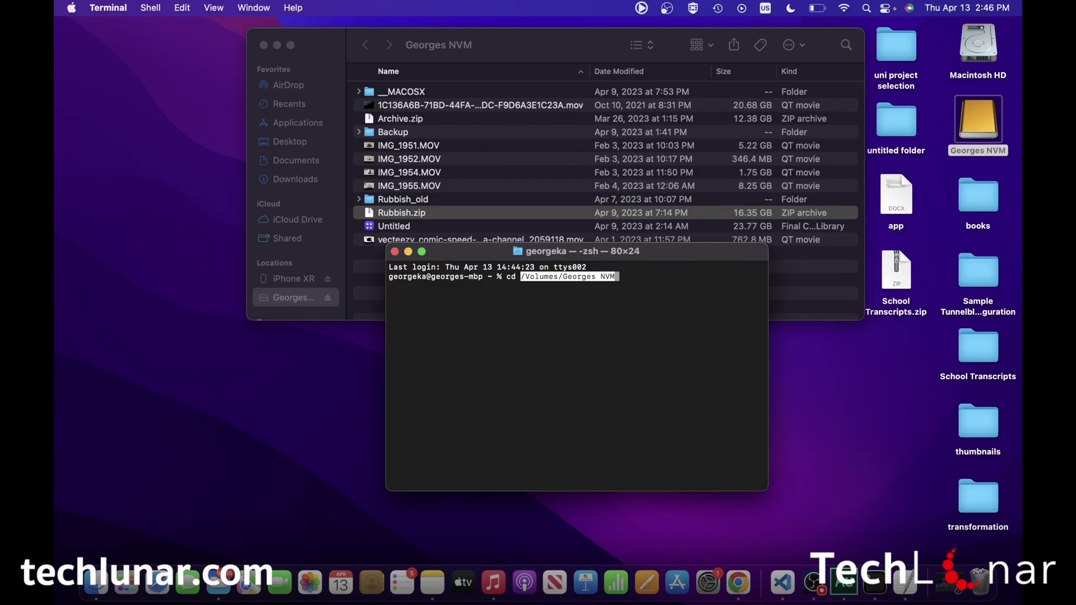
{"action": "key", "text": "Return"}
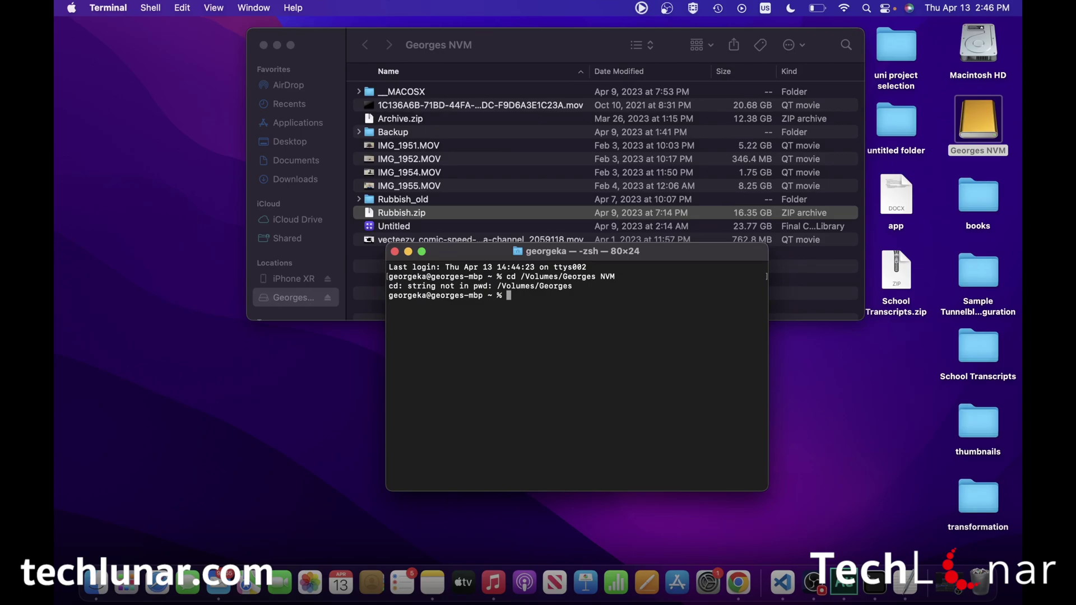
Move up to the root directory with cd ../../ and try cd with the copied drive path again
{"action": "type", "text": "cd ../../"}
{"action": "key", "text": "Return"}
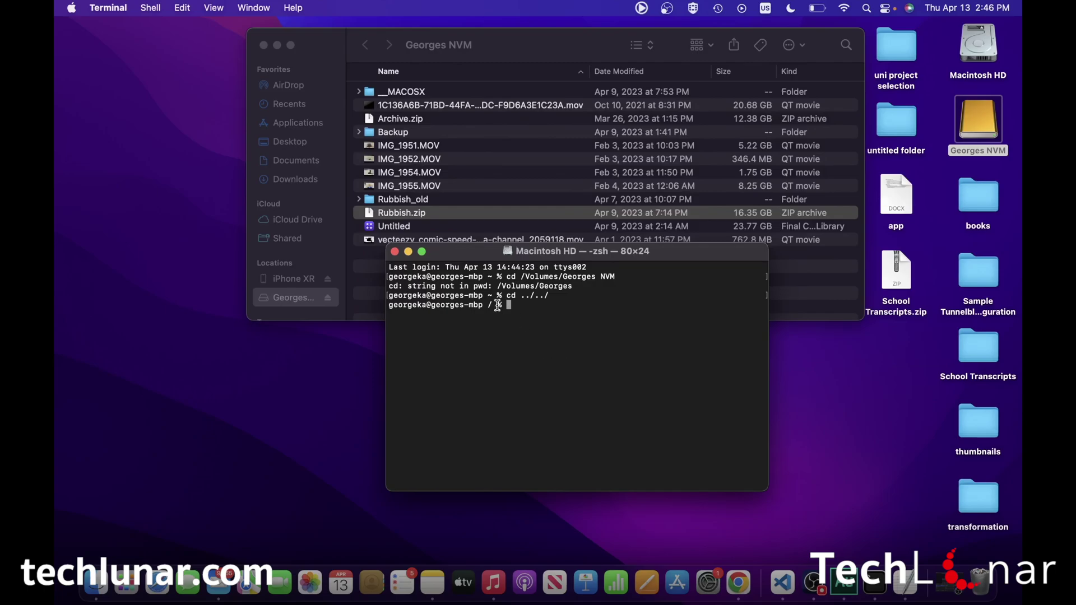
{"action": "type", "text": "cd"}
{"action": "type", "text": "/Volumes/Georges NVM"}
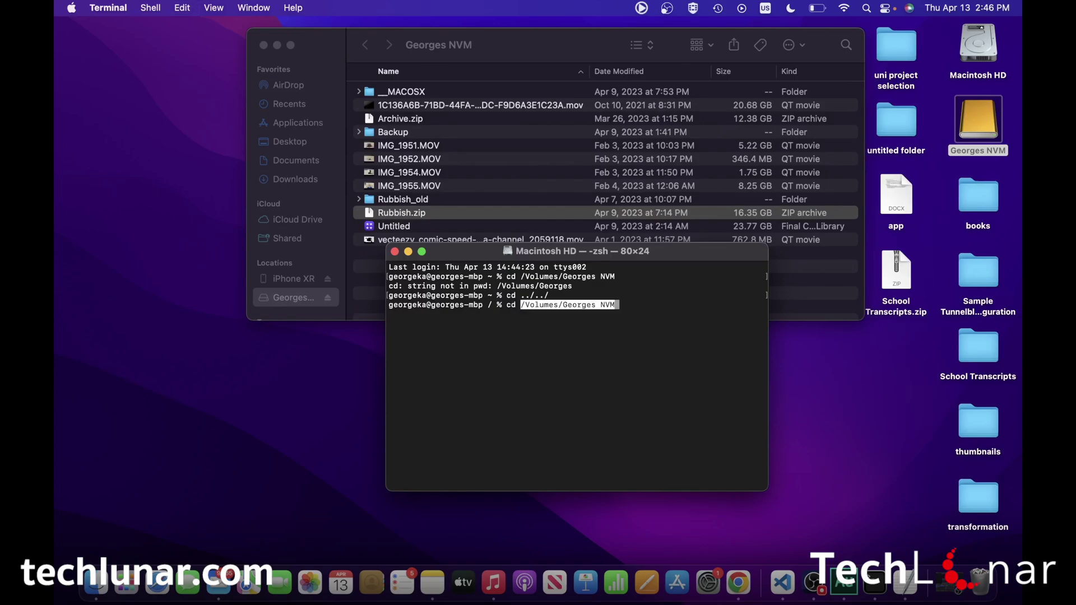
{"action": "key", "text": "Return"}
List the root directory with ls and change into the drive through a relative Volumes path, escaping the space in its name
{"action": "type", "text": "ls"}
{"action": "key", "text": "Return"}
{"action": "key", "text": "Up"}
{"action": "key", "text": "Up"}
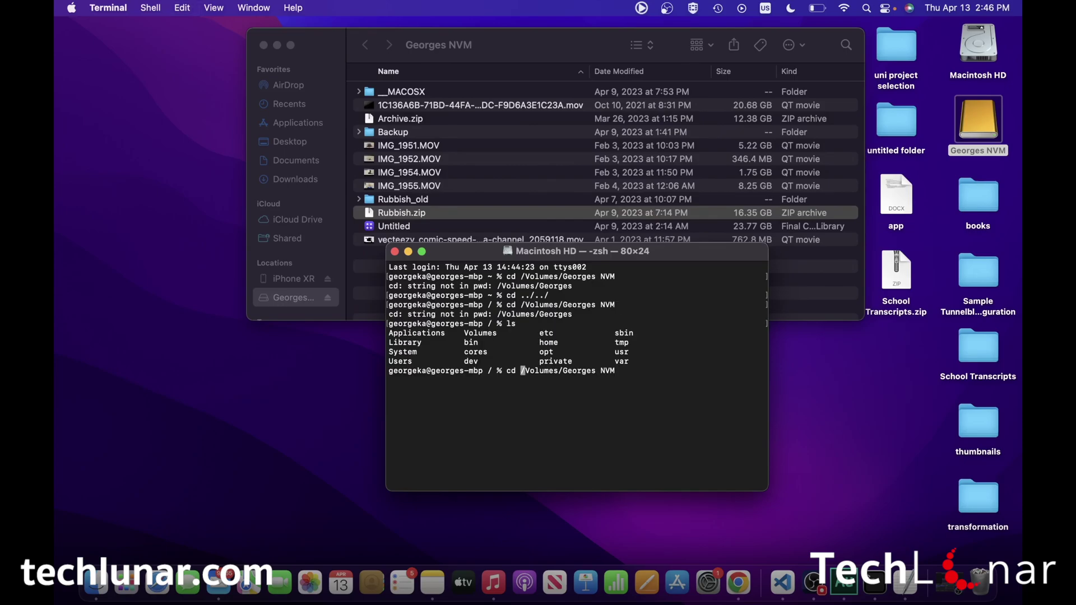
{"action": "key", "text": "Delete"}
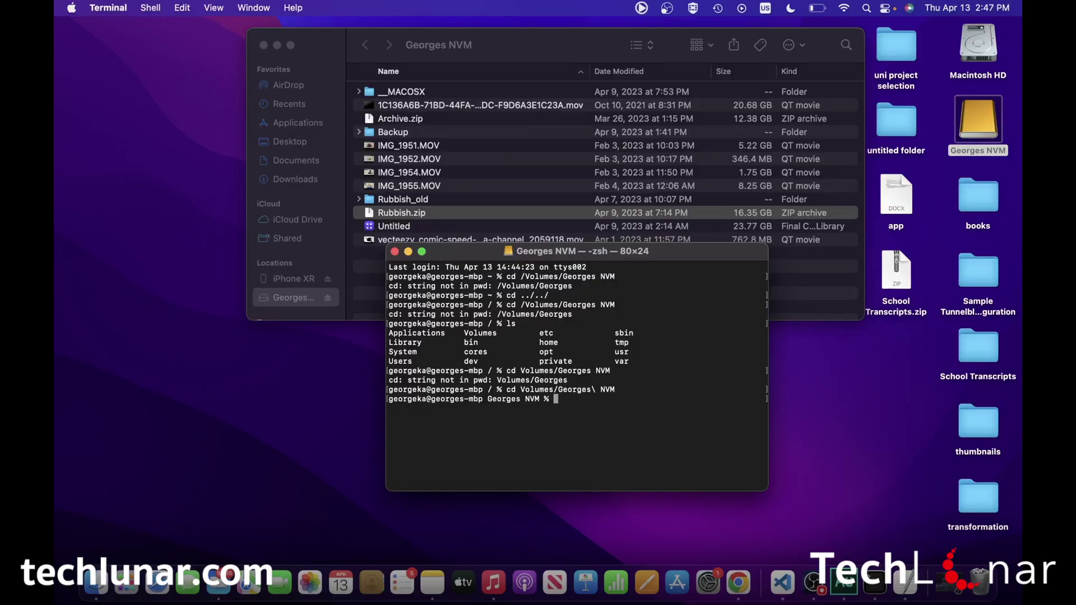
Clear the terminal and extract the archive by running unzip Rubbish.zip
{"action": "type", "text": "clear"}
{"action": "key", "text": "Return"}
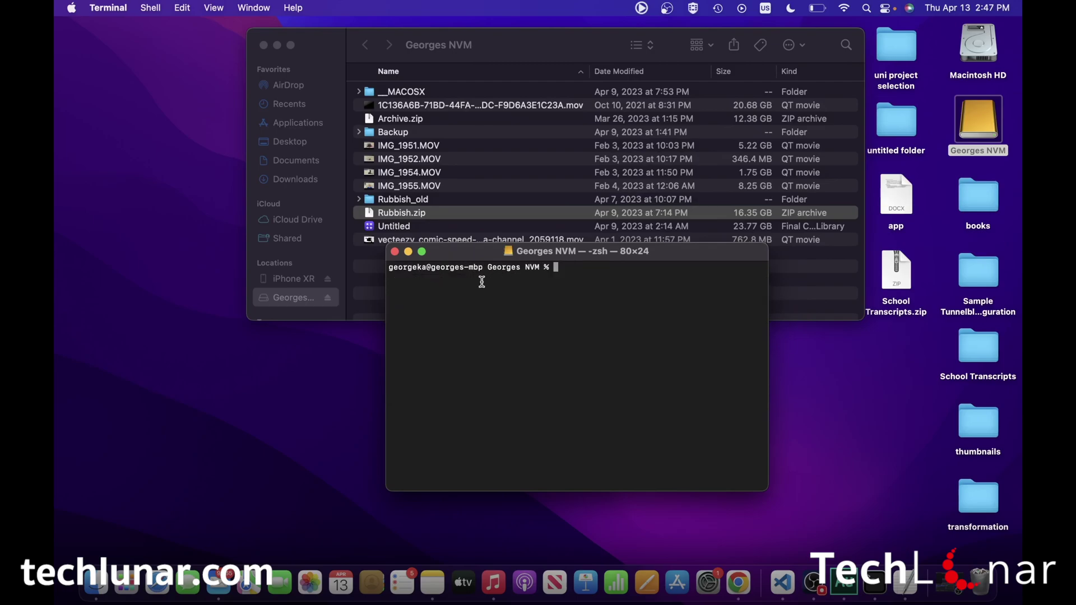
{"action": "type", "text": "unzip"}
{"action": "type", "text": "Rubbish"}
{"action": "key", "text": "Tab"}
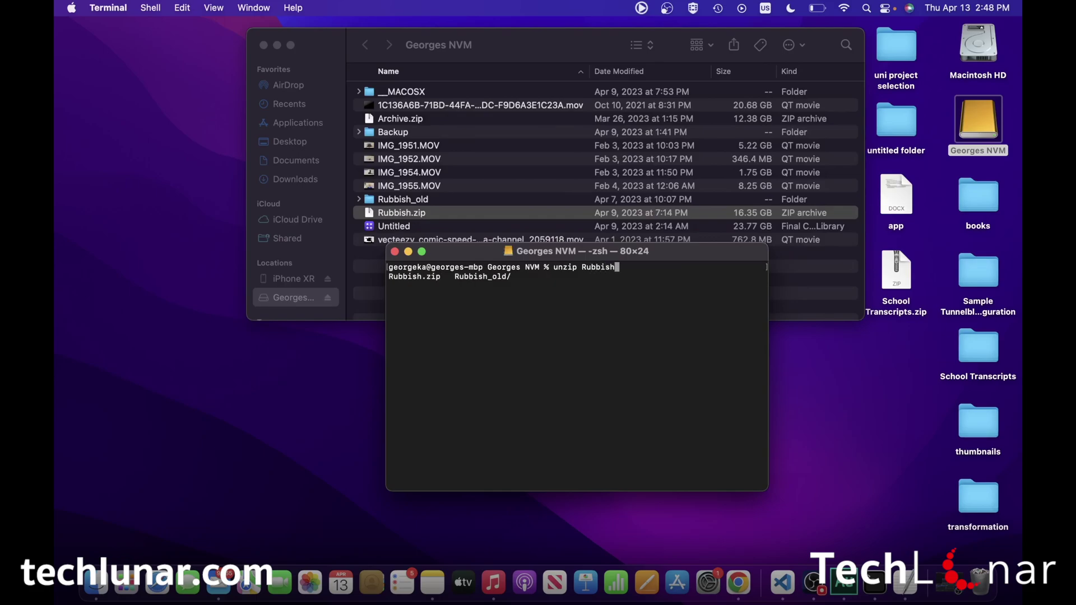
{"action": "type", "text": ".zip"}
{"action": "key", "text": "Return"}
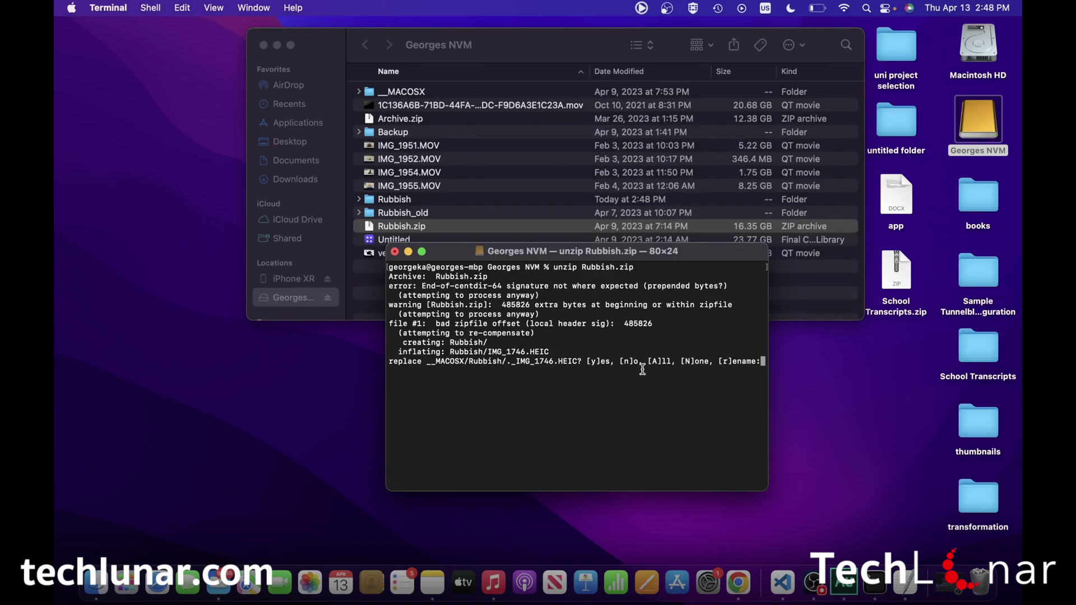
Answer the replace prompts with y for ._IMG_1746.HEIC and A to overwrite all remaining files
{"action": "type", "text": "a"}
{"action": "key", "text": "Return"}
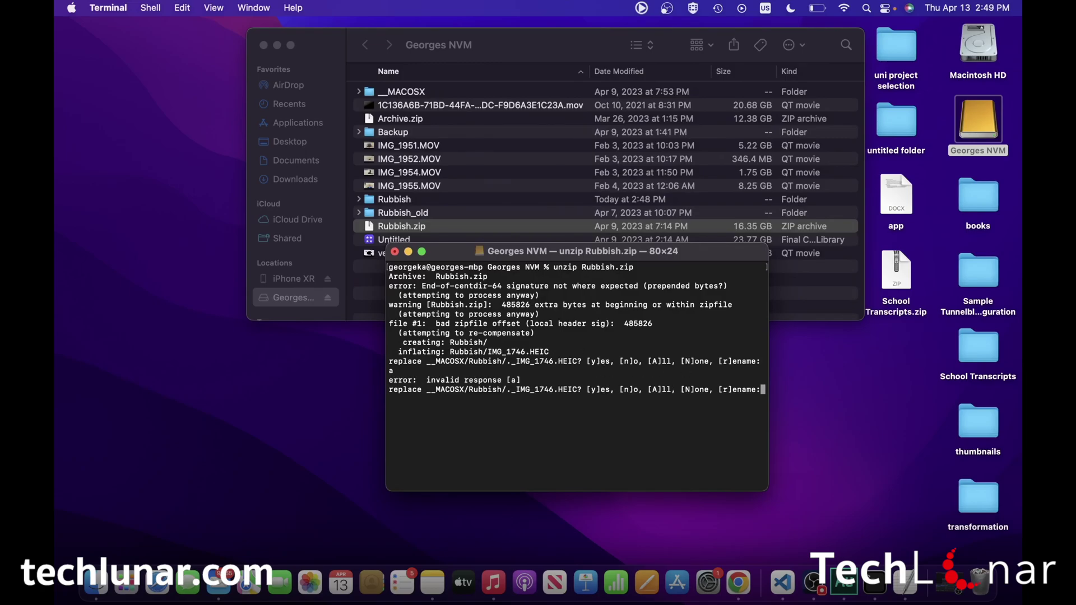
{"action": "type", "text": "y"}
{"action": "key", "text": "Return"}
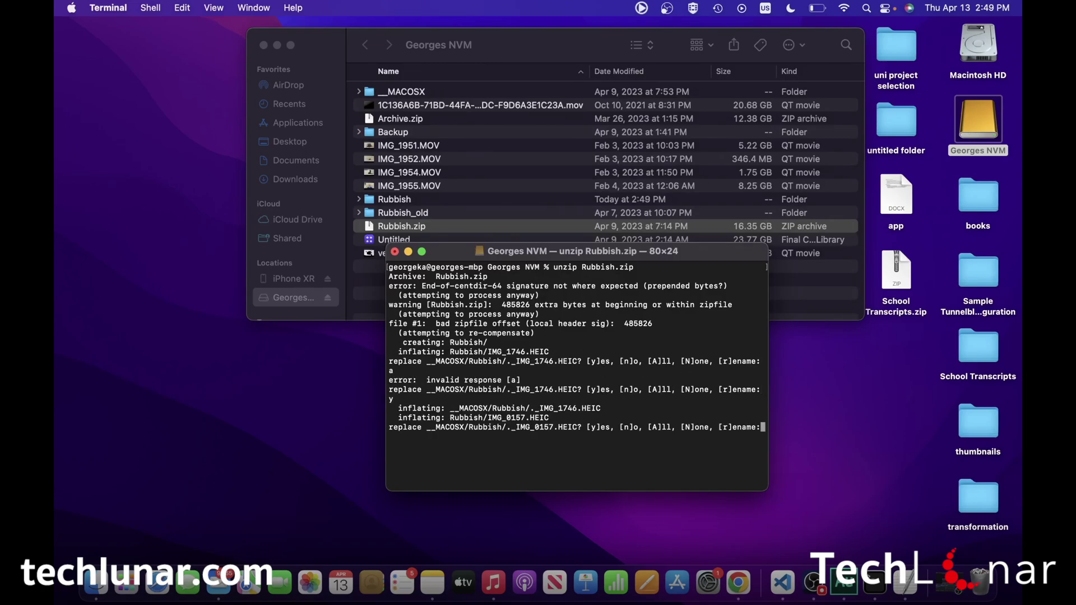
{"action": "type", "text": "A"}
{"action": "key", "text": "Return"}
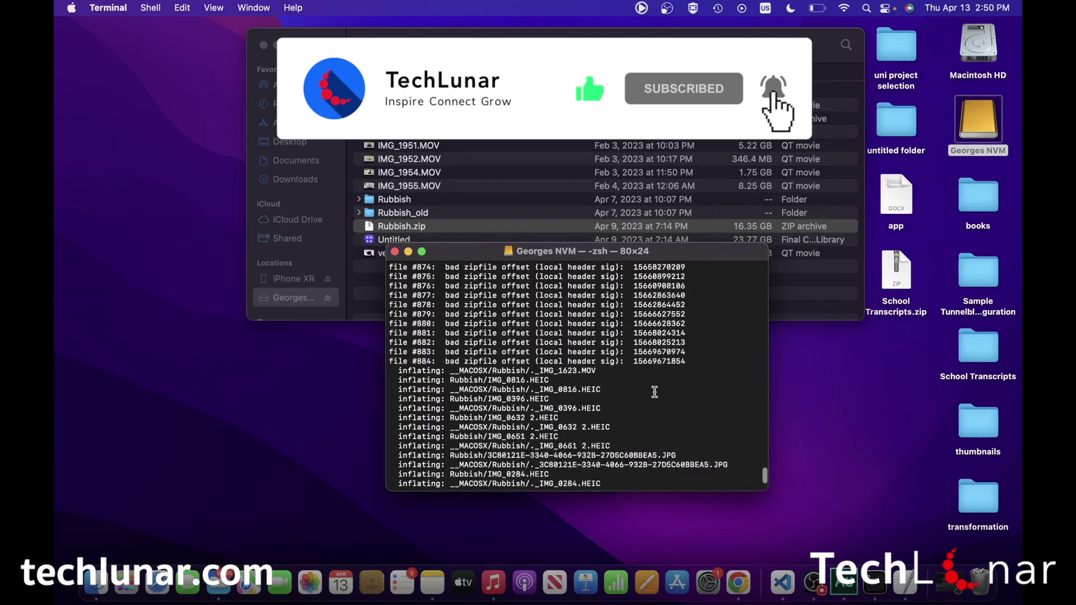
Examine the unzip output for extracted files and for errors on corrupted entries
{"action": "scroll", "coordinate": [654, 392], "scroll_direction": "up", "scroll_amount": 7}
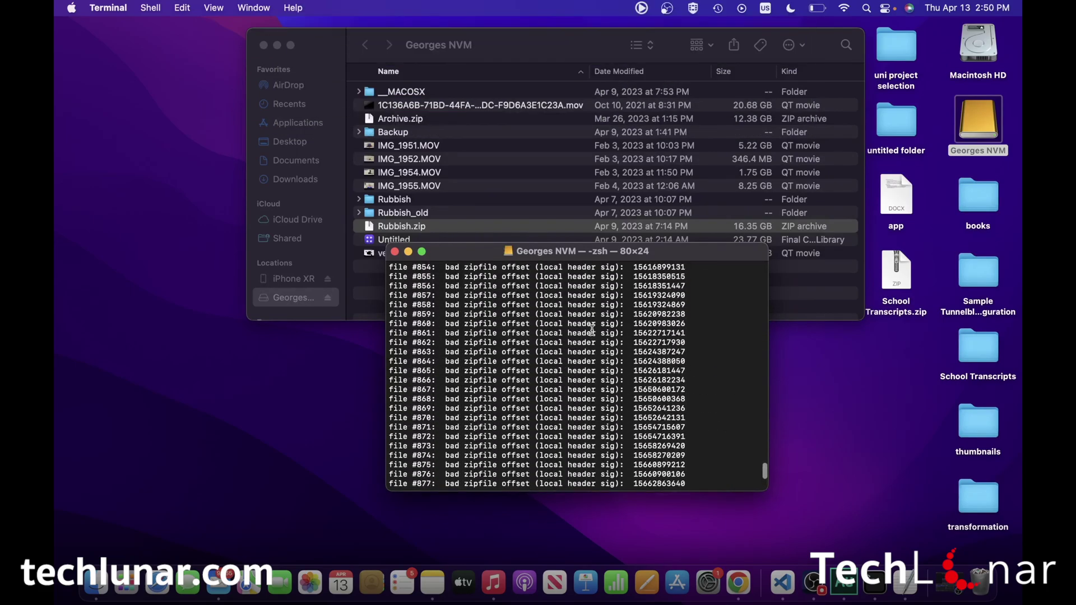
{"action": "scroll", "coordinate": [592, 330], "scroll_direction": "up", "scroll_amount": 20}
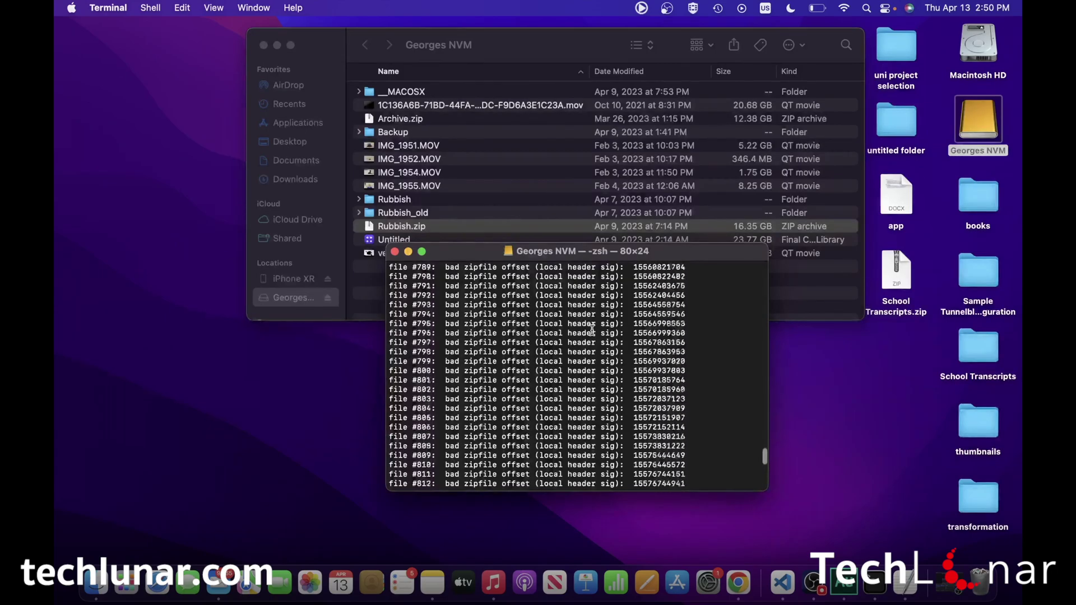
{"action": "scroll", "coordinate": [592, 330], "scroll_direction": "up", "scroll_amount": 12}
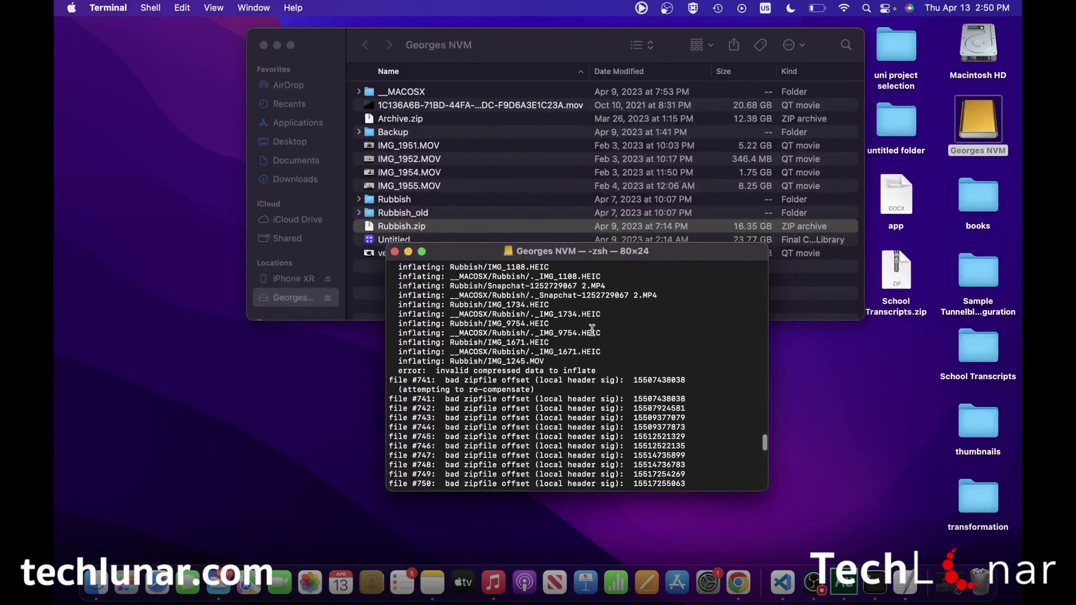
{"action": "scroll", "coordinate": [564, 420], "scroll_direction": "down", "scroll_amount": 4}
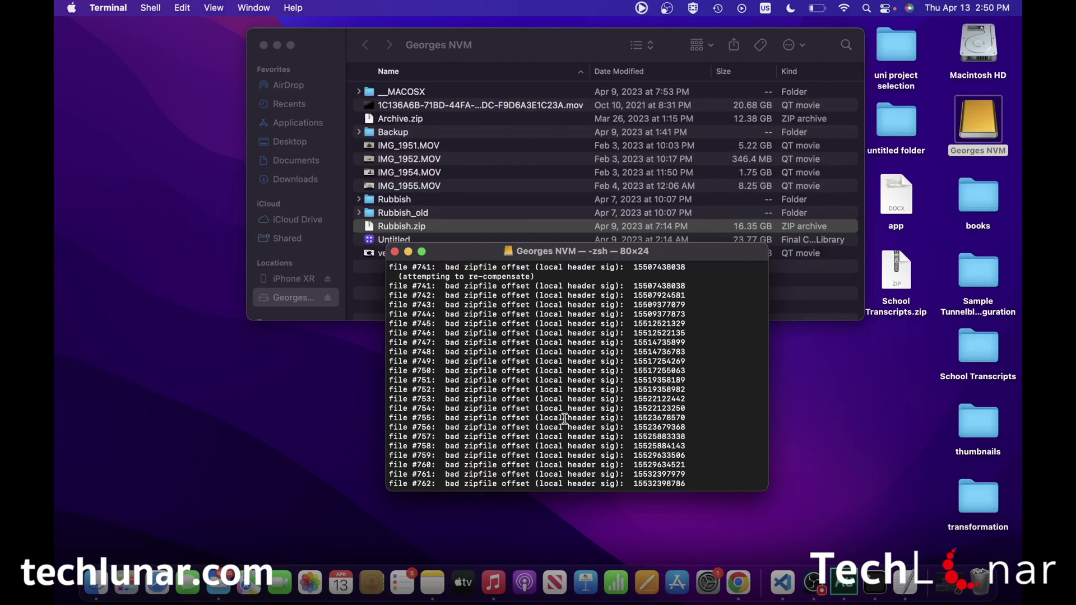
{"action": "scroll", "coordinate": [564, 419], "scroll_direction": "up", "scroll_amount": 10}
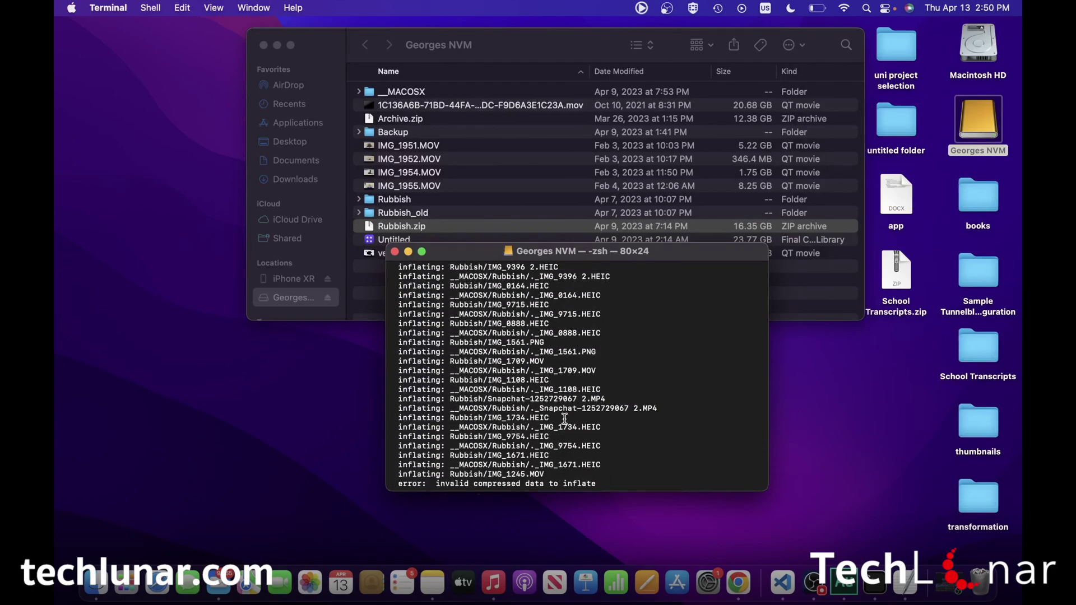
{"action": "scroll", "coordinate": [564, 419], "scroll_direction": "up", "scroll_amount": 2}
{"action": "scroll", "coordinate": [564, 419], "scroll_direction": "up", "scroll_amount": 10}
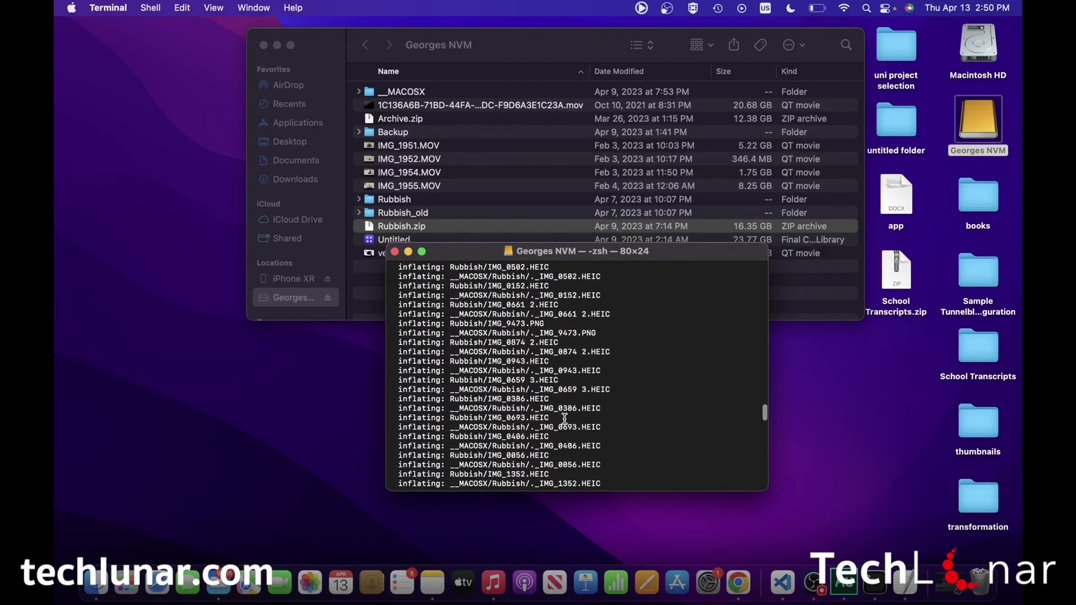
{"action": "scroll", "coordinate": [565, 419], "scroll_direction": "down", "scroll_amount": 12}
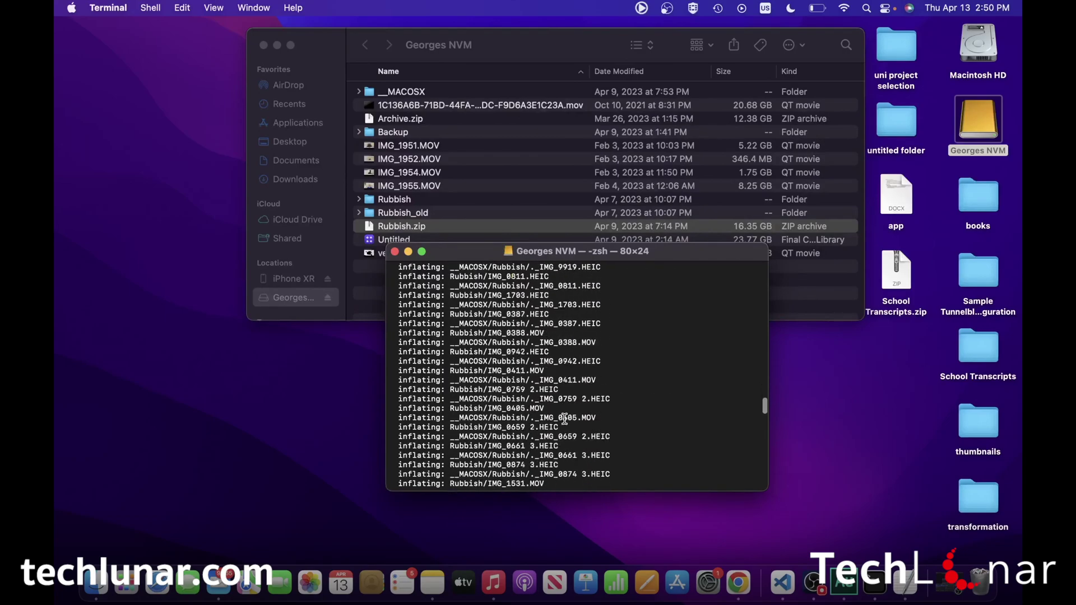
{"action": "scroll", "coordinate": [565, 420], "scroll_direction": "down", "scroll_amount": 10}
{"action": "left_click", "coordinate": [515, 36]}
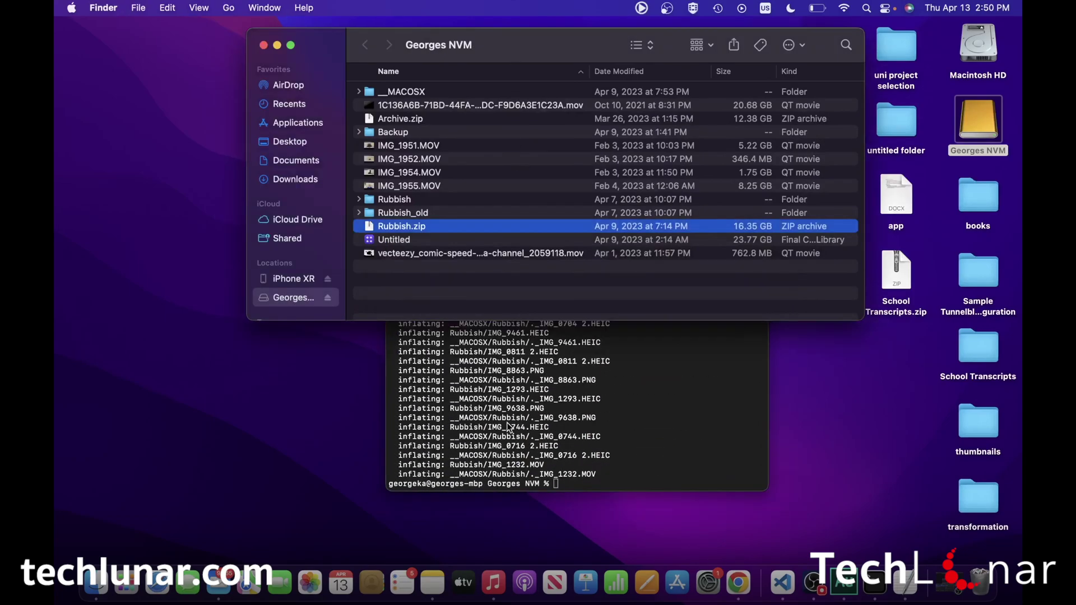
{"action": "left_click", "coordinate": [512, 405]}
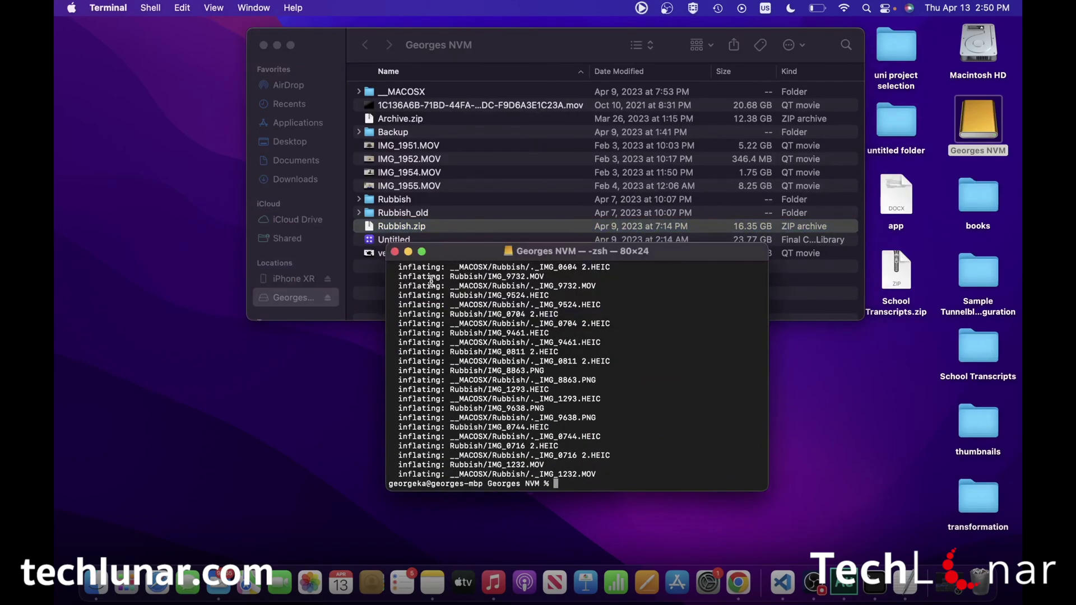
Minimize the terminal, open the extracted Rubbish folder on the drive and look through its files
{"action": "left_click", "coordinate": [416, 250]}
{"action": "left_click_drag", "start_coordinate": [486, 47], "coordinate": [461, 134]}
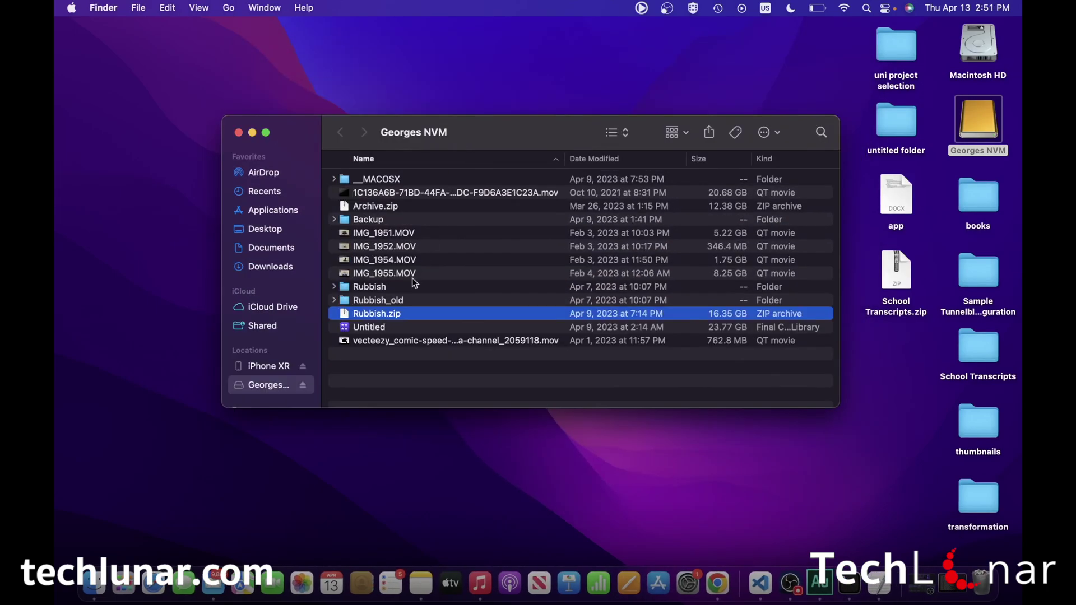
{"action": "double_click", "coordinate": [385, 288]}
{"action": "scroll", "coordinate": [457, 260], "scroll_direction": "down", "scroll_amount": 3}
{"action": "scroll", "coordinate": [458, 257], "scroll_direction": "down", "scroll_amount": 15}
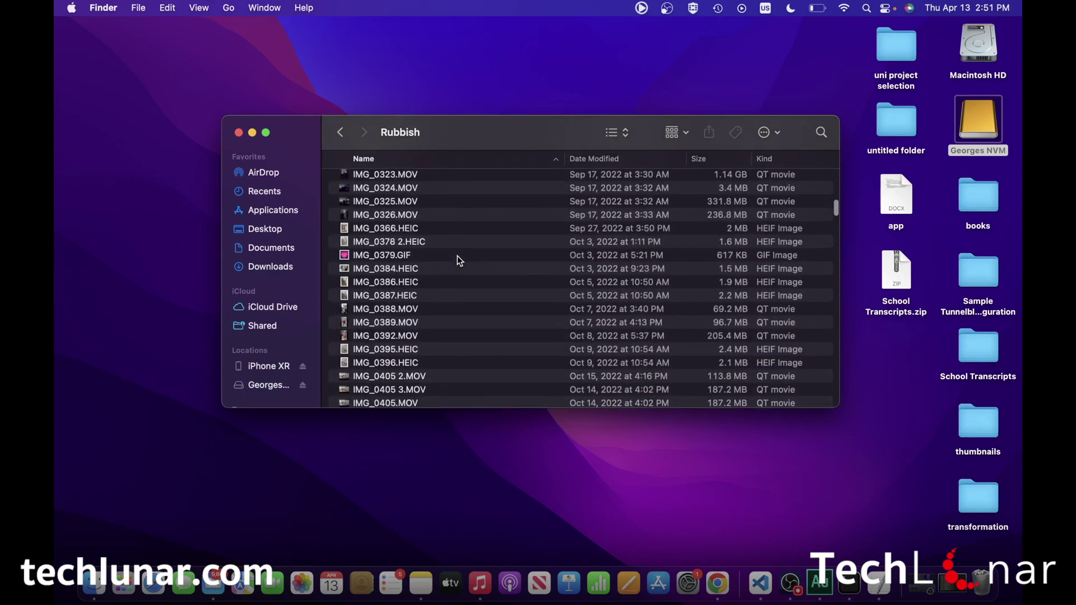
Look through the extracted files in the Rubbish folder, opening and closing the images IMG_0059.HEIC and IMG_0284.HEIC to check them
{"action": "scroll", "coordinate": [458, 261], "scroll_direction": "down", "scroll_amount": 20}
{"action": "scroll", "coordinate": [469, 256], "scroll_direction": "down", "scroll_amount": 20}
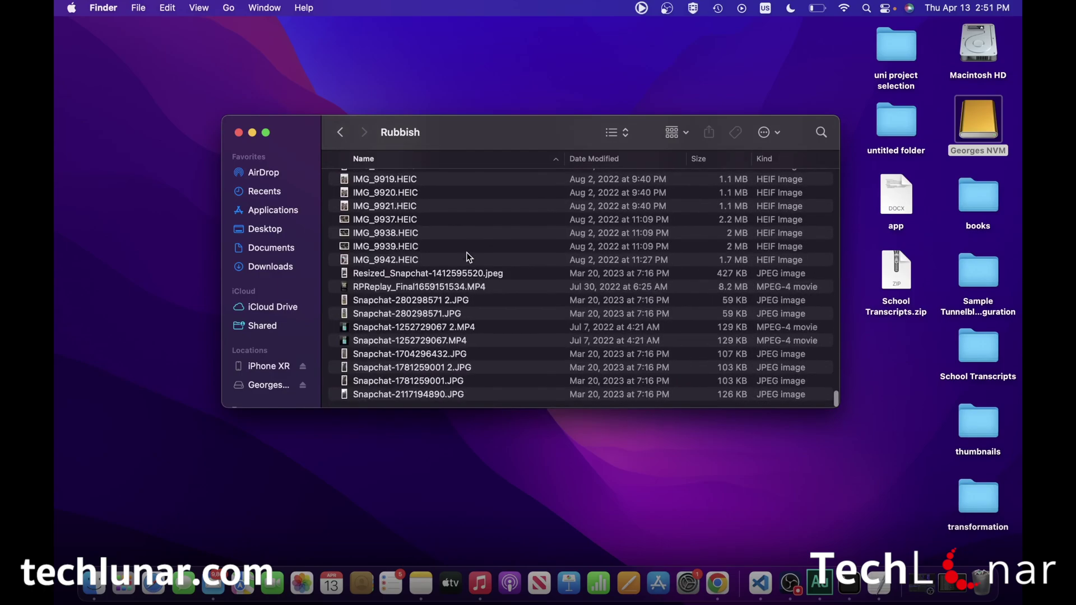
{"action": "scroll", "coordinate": [468, 257], "scroll_direction": "up", "scroll_amount": 20}
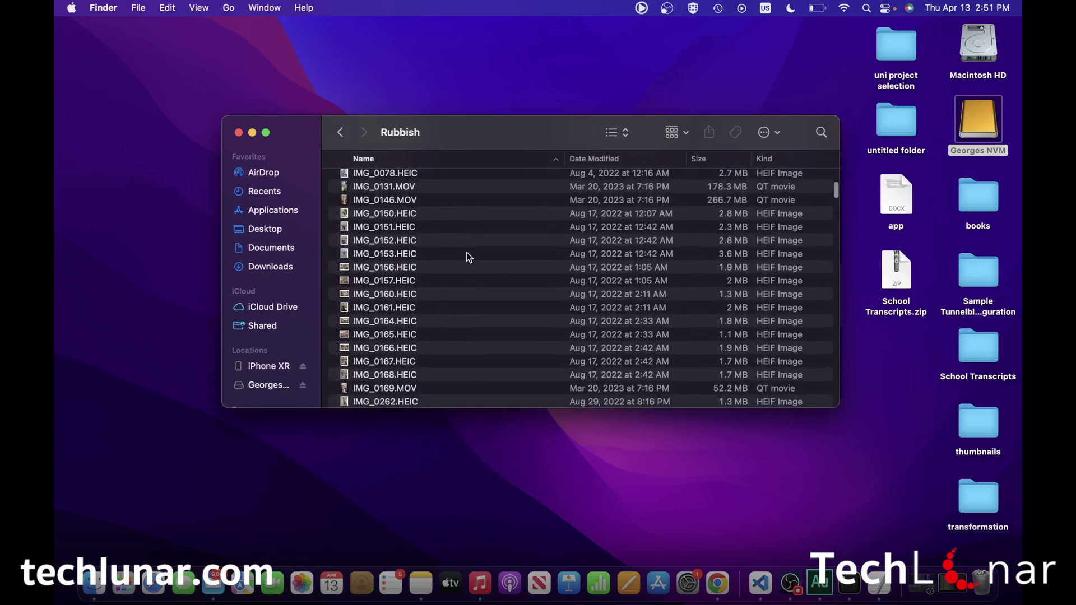
{"action": "scroll", "coordinate": [469, 210], "scroll_direction": "down", "scroll_amount": 5}
{"action": "scroll", "coordinate": [440, 227], "scroll_direction": "up", "scroll_amount": 3}
{"action": "scroll", "coordinate": [440, 232], "scroll_direction": "up", "scroll_amount": 2}
{"action": "double_click", "coordinate": [429, 251]}
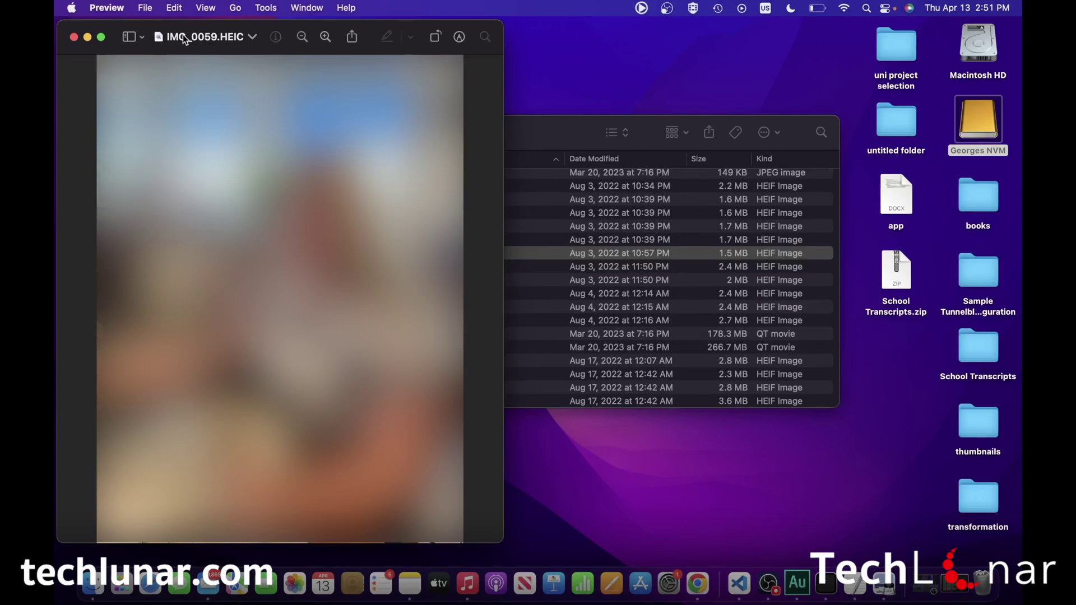
{"action": "left_click", "coordinate": [74, 36]}
{"action": "scroll", "coordinate": [459, 235], "scroll_direction": "down", "scroll_amount": 15}
{"action": "double_click", "coordinate": [448, 267]}
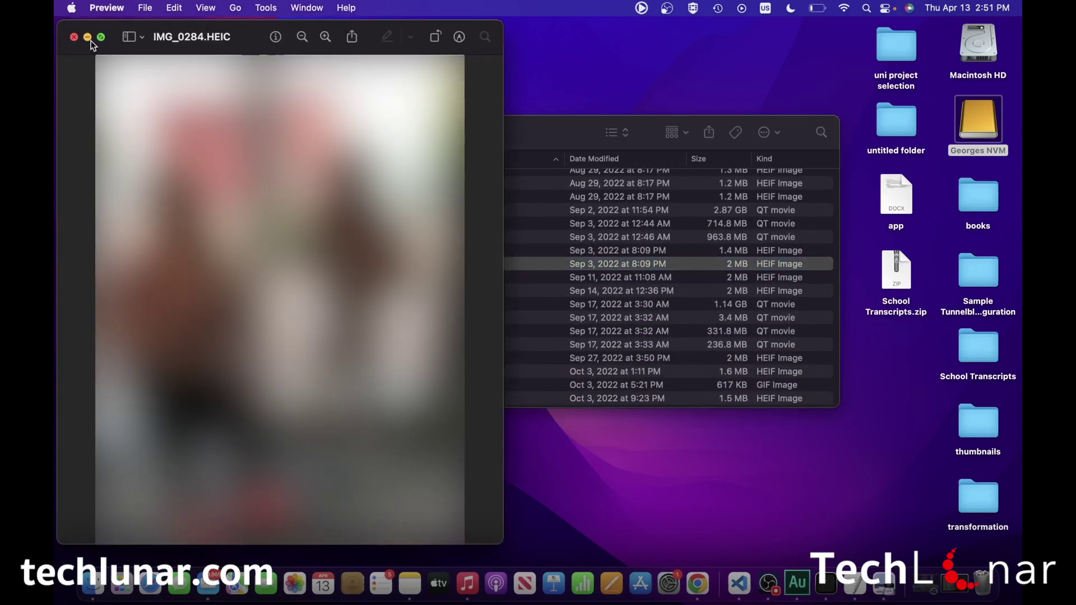
{"action": "left_click", "coordinate": [73, 37]}
Play the extracted video IMG_0405 3.MOV to check it and close the player
{"action": "scroll", "coordinate": [438, 272], "scroll_direction": "down", "scroll_amount": 3}
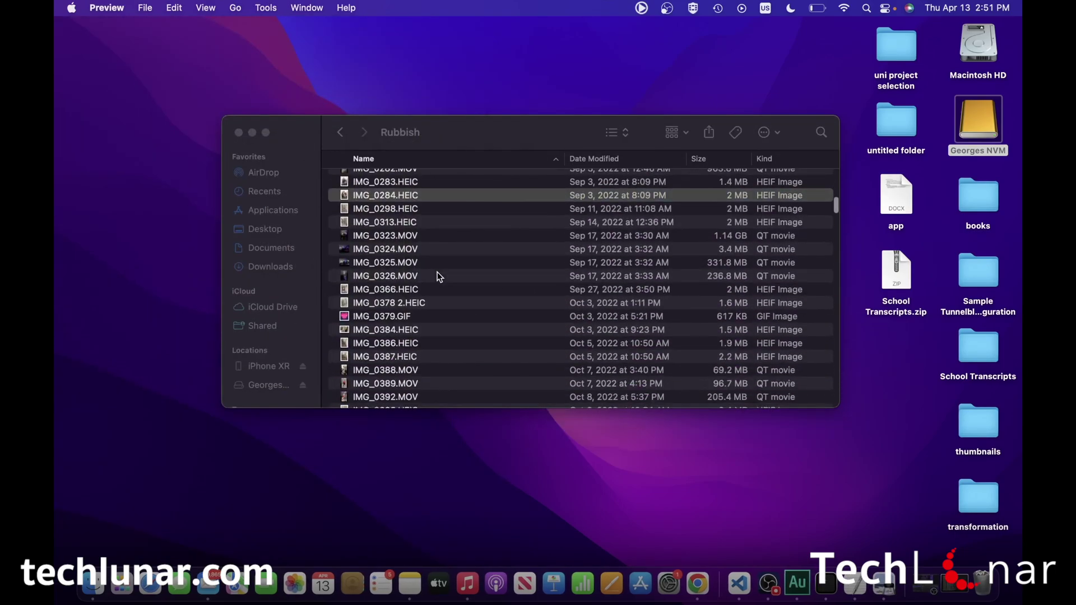
{"action": "scroll", "coordinate": [452, 272], "scroll_direction": "down", "scroll_amount": 10}
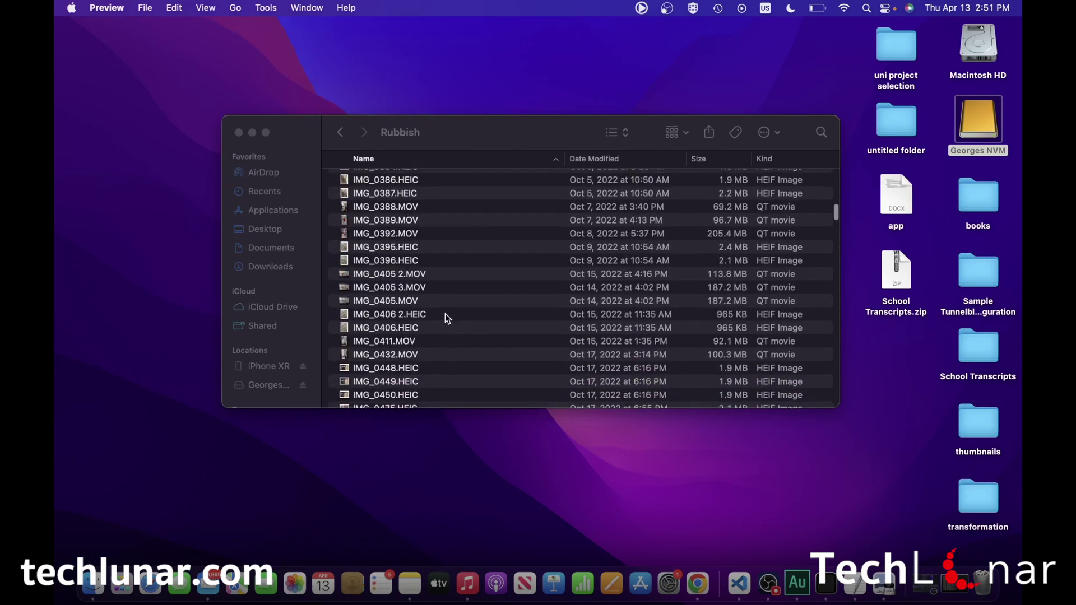
{"action": "double_click", "coordinate": [443, 207]}
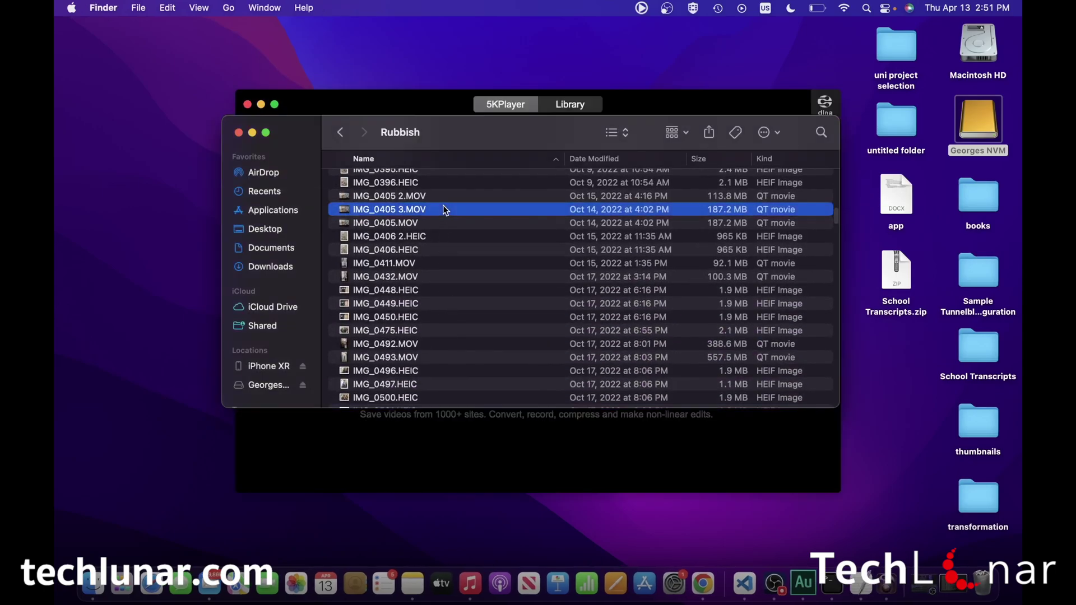
{"action": "left_click", "coordinate": [458, 436]}
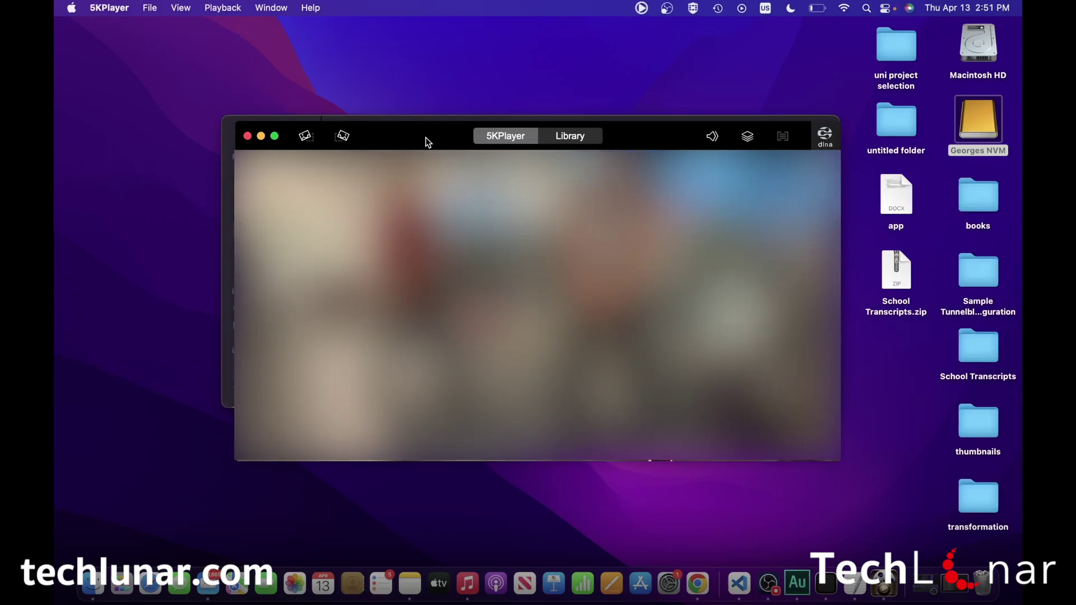
{"action": "left_click", "coordinate": [248, 135]}
{"action": "scroll", "coordinate": [453, 303], "scroll_direction": "down", "scroll_amount": 3}
{"action": "scroll", "coordinate": [420, 278], "scroll_direction": "down", "scroll_amount": 3}
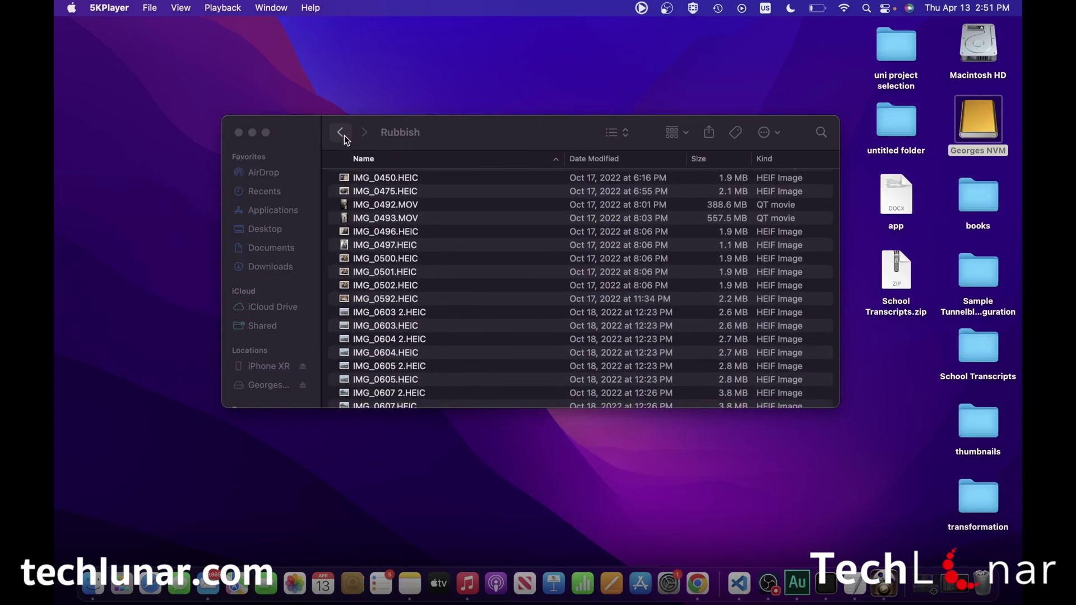
Go back to the drive's root and show the file information of the Rubbish folder
{"action": "left_click", "coordinate": [343, 135]}
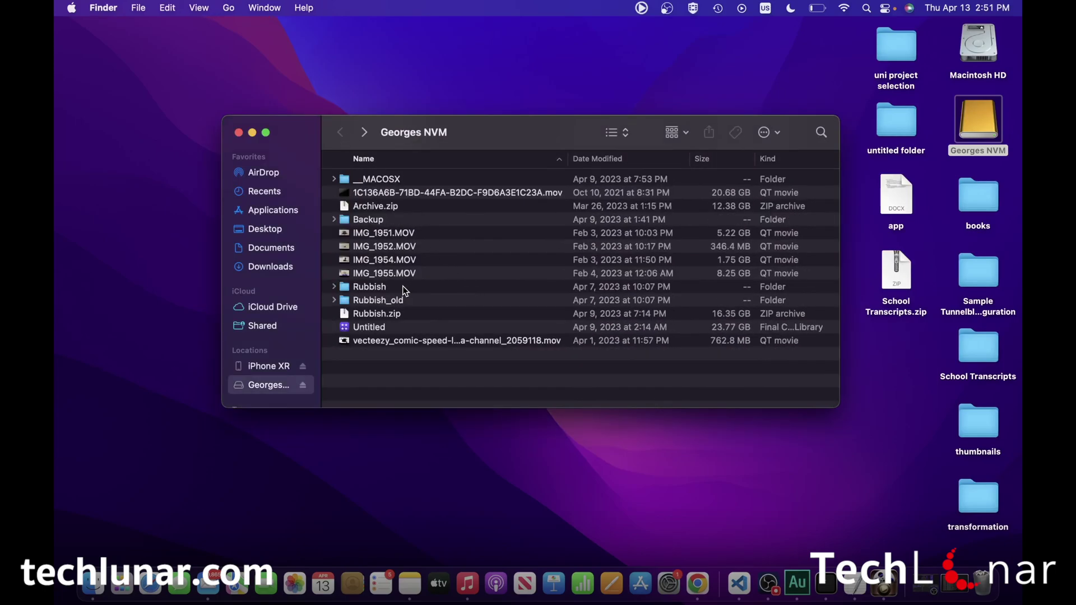
{"action": "right_click", "coordinate": [401, 286]}
{"action": "left_click", "coordinate": [403, 286]}
{"action": "right_click", "coordinate": [402, 286]}
{"action": "left_click", "coordinate": [438, 297]}
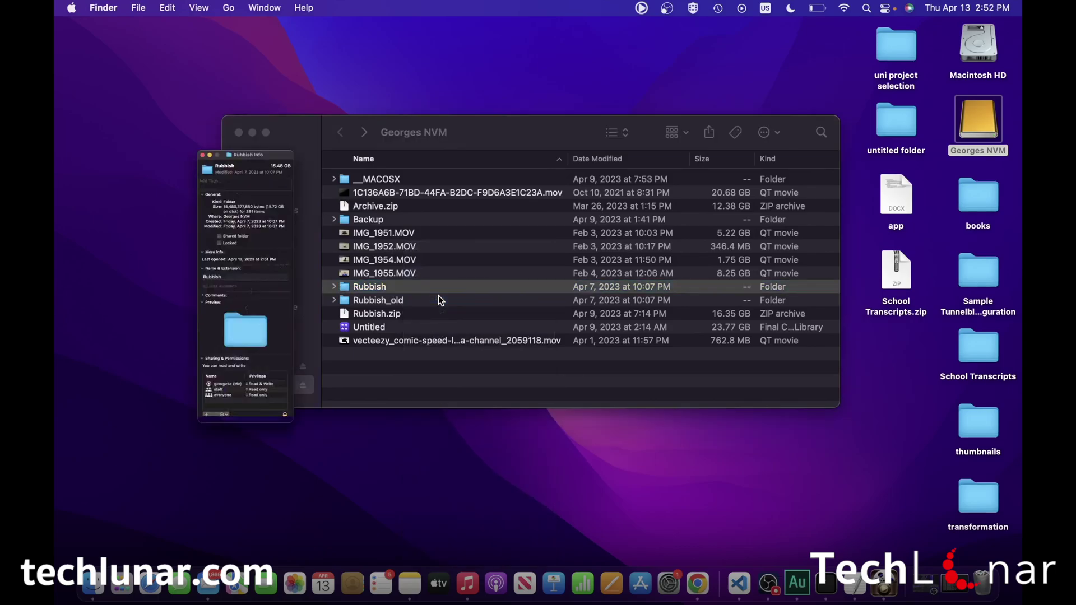
{"action": "left_click_drag", "start_coordinate": [217, 37], "coordinate": [314, 54]}
Compare the Rubbish folder's size with Rubbish.zip and highlight the folder's item count in its information window
{"action": "left_click", "coordinate": [436, 314]}
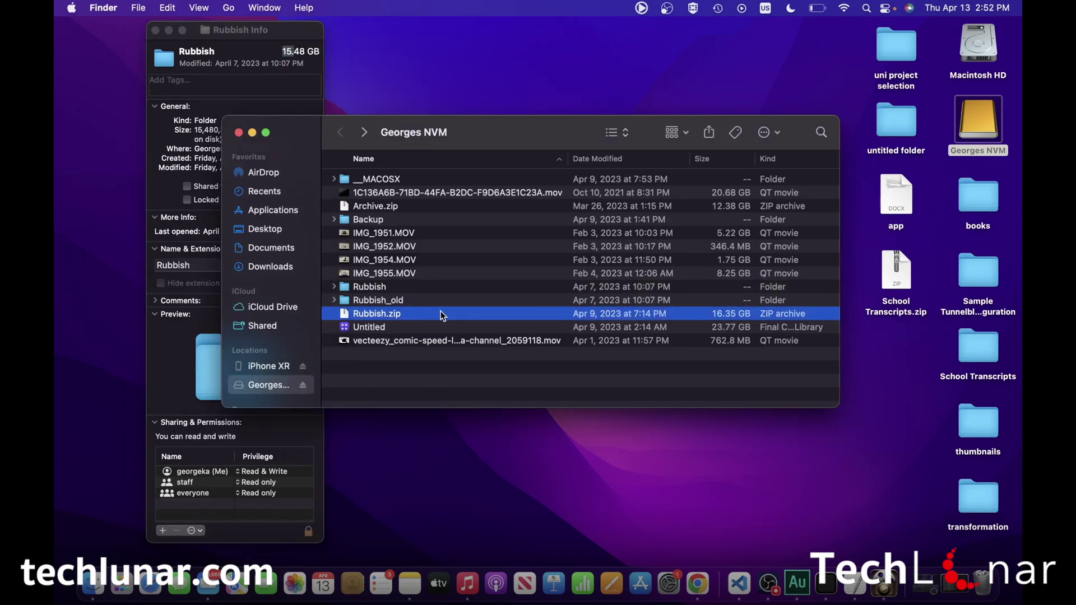
{"action": "left_click", "coordinate": [265, 33]}
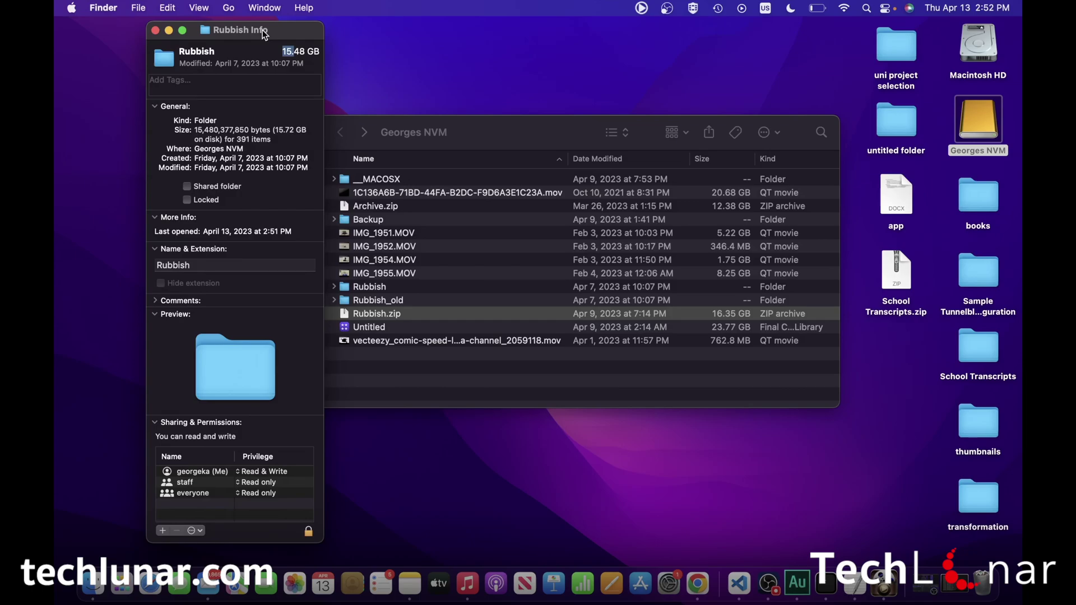
{"action": "left_click_drag", "start_coordinate": [272, 139], "coordinate": [237, 140]}
{"action": "left_click_drag", "start_coordinate": [255, 32], "coordinate": [167, 29]}
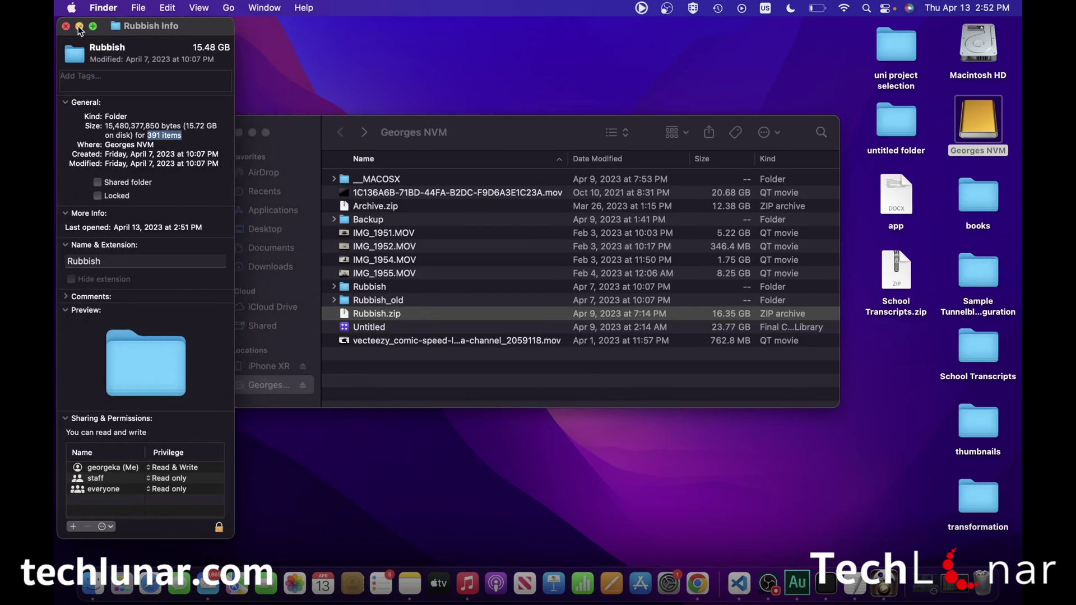
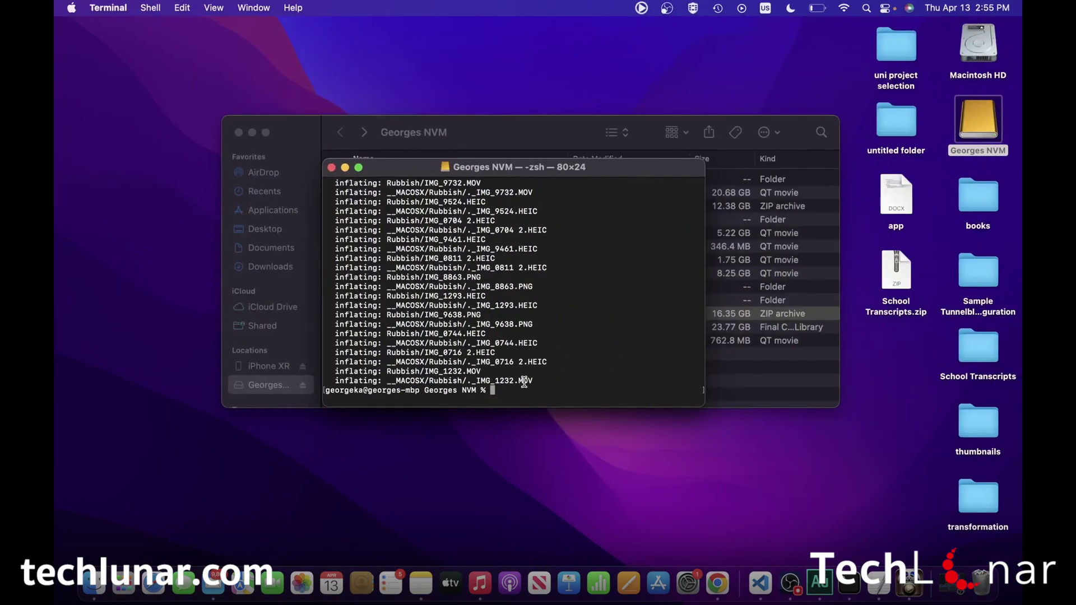
Enter the Homebrew installation command that fetches install.sh with curl at the terminal prompt, and abandon it without running it
{"action": "type", "text": "/bin/bash -c \"$(curl -fsSL https://raw.githubusercontent.com/Homebrew/install/HEAD/install.sh)\""}
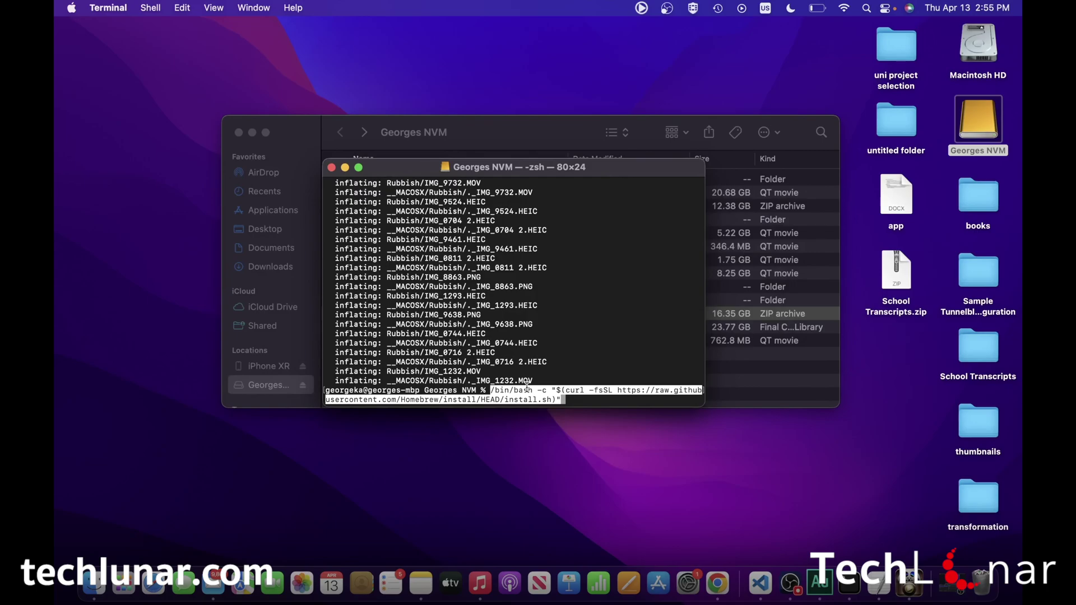
{"action": "key", "text": "BackSpace"}
{"action": "key", "text": "BackSpace"}
{"action": "key", "text": "BackSpace"}
{"action": "key", "text": "BackSpace"}
{"action": "key", "text": "BackSpace"}
{"action": "key", "text": "BackSpace"}
{"action": "key", "text": "BackSpace"}
{"action": "key", "text": "BackSpace"}
{"action": "key", "text": "BackSpace"}
{"action": "key", "text": "BackSpace"}
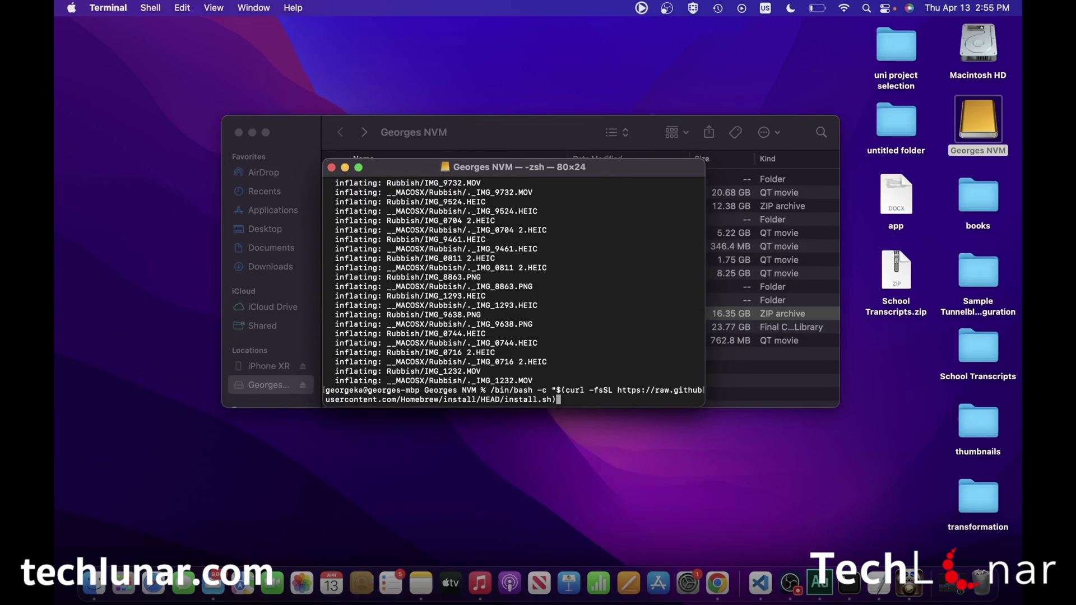
{"action": "key", "text": "BackSpace"}
{"action": "key", "text": "BackSpace"}
{"action": "key", "text": "ctrl+c"}
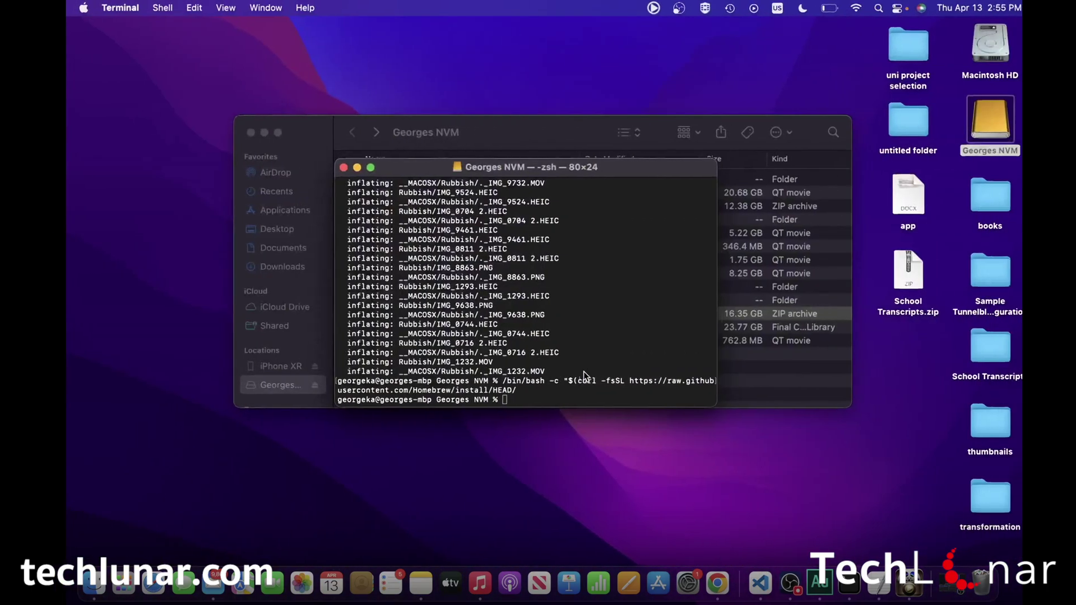
Enter brew install p7zip at the terminal prompt and clear it without running it
{"action": "left_click", "coordinate": [588, 387]}
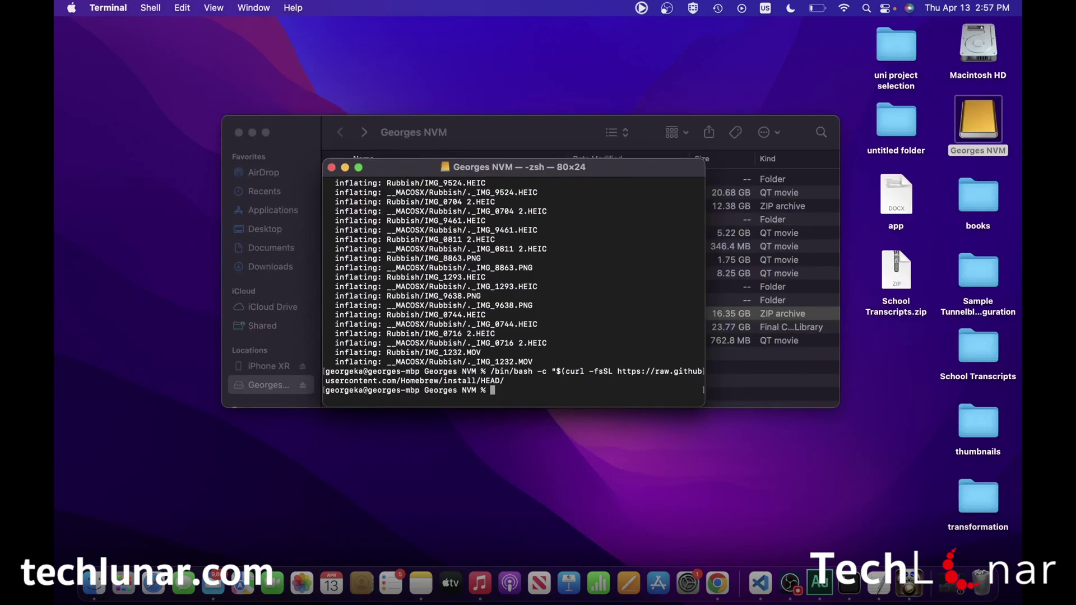
{"action": "type", "text": "brew install py"}
{"action": "key", "text": "BackSpace"}
{"action": "type", "text": "7zip"}
{"action": "key", "text": "BackSpace"}
{"action": "key", "text": "BackSpace"}
{"action": "key", "text": "BackSpace"}
{"action": "key", "text": "BackSpace"}
{"action": "key", "text": "BackSpace"}
{"action": "key", "text": "BackSpace"}
{"action": "key", "text": "BackSpace"}
{"action": "key", "text": "BackSpace"}
{"action": "key", "text": "BackSpace"}
{"action": "key", "text": "BackSpace"}
{"action": "key", "text": "BackSpace"}
{"action": "key", "text": "BackSpace"}
{"action": "key", "text": "BackSpace"}
{"action": "key", "text": "BackSpace"}
{"action": "key", "text": "BackSpace"}
{"action": "key", "text": "BackSpace"}
{"action": "key", "text": "BackSpace"}
{"action": "key", "text": "BackSpace"}
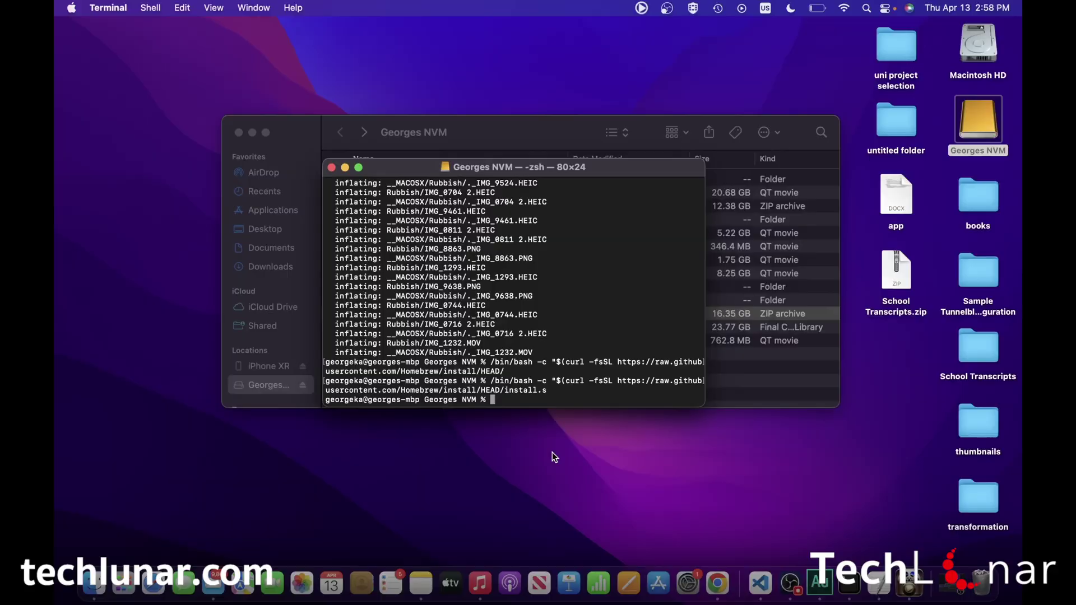
Enter the command 7z x Rubbish.zip at the terminal prompt and rename the existing Rubbish folder as Rubbish 1
{"action": "type", "text": "7z x Rubbish.zip"}
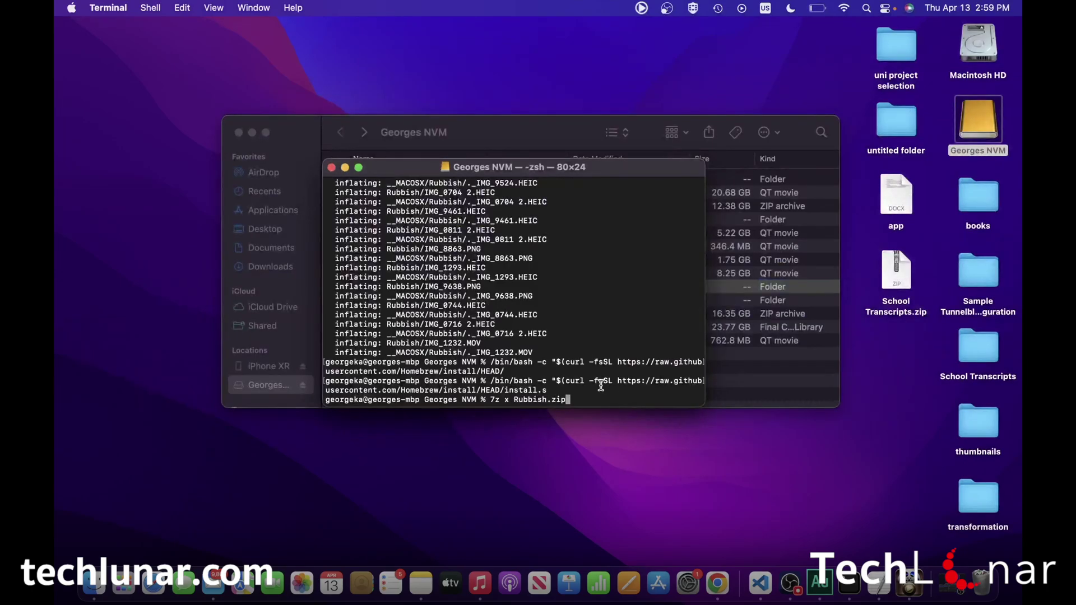
{"action": "left_click", "coordinate": [561, 137]}
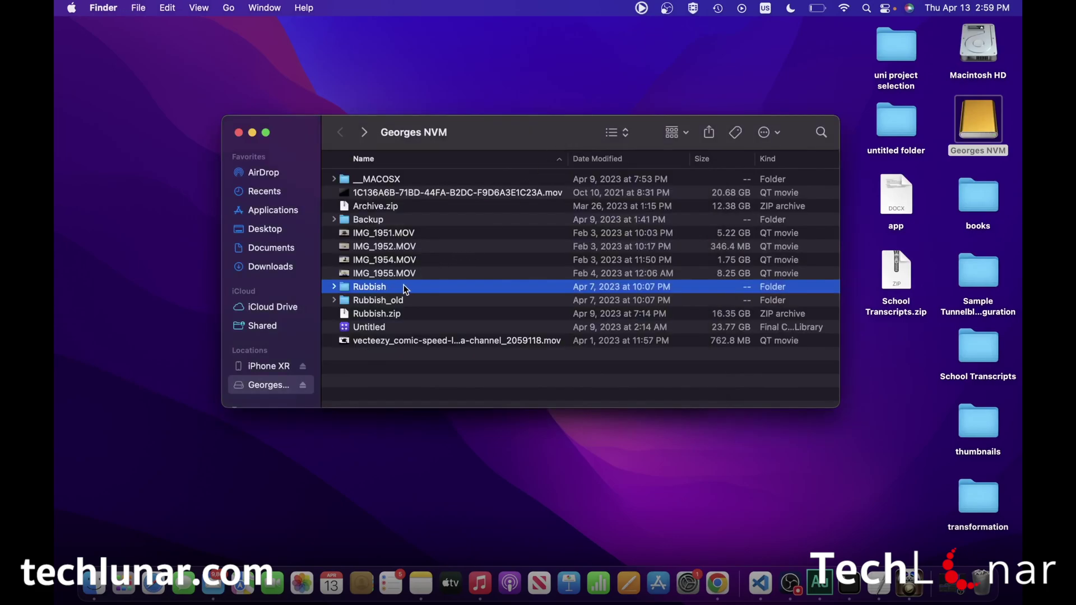
{"action": "key", "text": "Return"}
{"action": "key", "text": "Right"}
{"action": "type", "text": "1"}
{"action": "key", "text": "Return"}
{"action": "key", "text": "ctrl+Up"}
Run the entered 7z extraction command, answering the replace prompts with Y and with A to always overwrite
{"action": "left_click", "coordinate": [396, 385]}
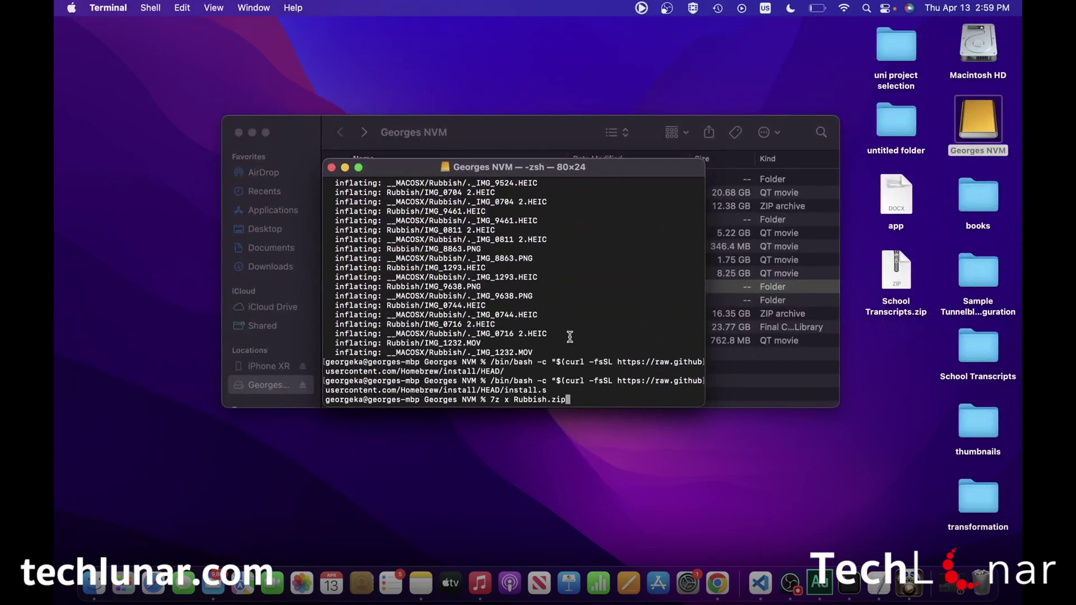
{"action": "key", "text": "Return"}
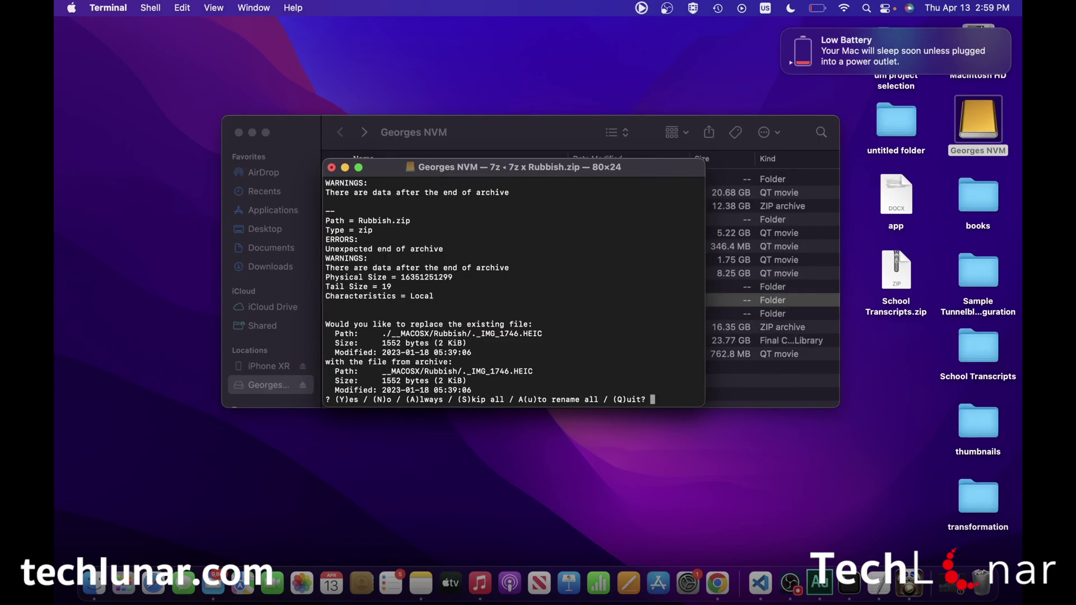
{"action": "type", "text": "Y"}
{"action": "key", "text": "Return"}
{"action": "type", "text": "A"}
{"action": "key", "text": "Return"}
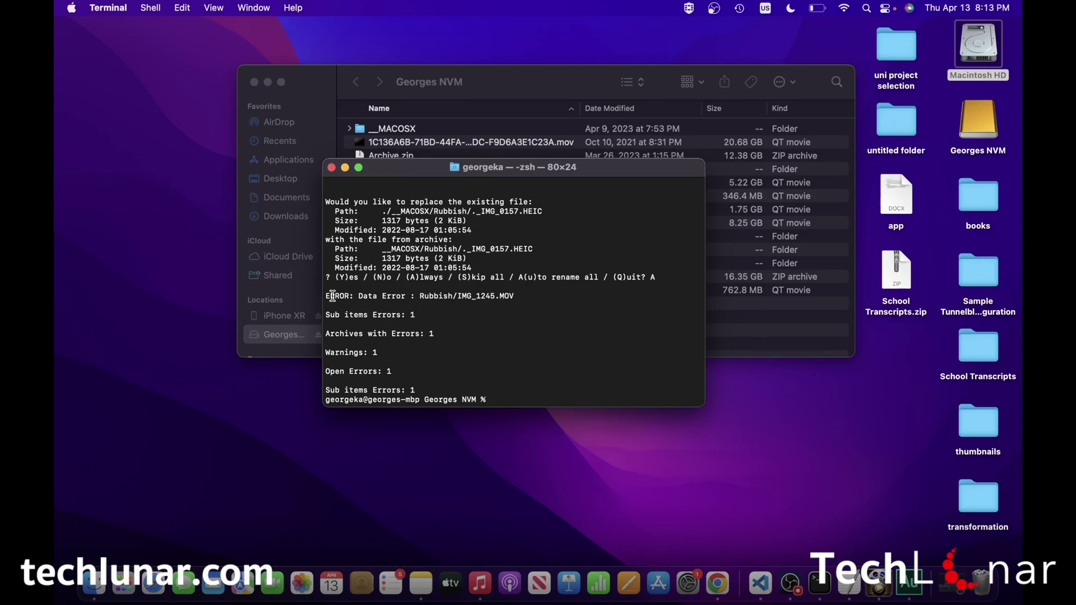
Highlight the file name IMG_1245.MOV in the data error line of the 7z output
{"action": "double_click", "coordinate": [475, 298]}
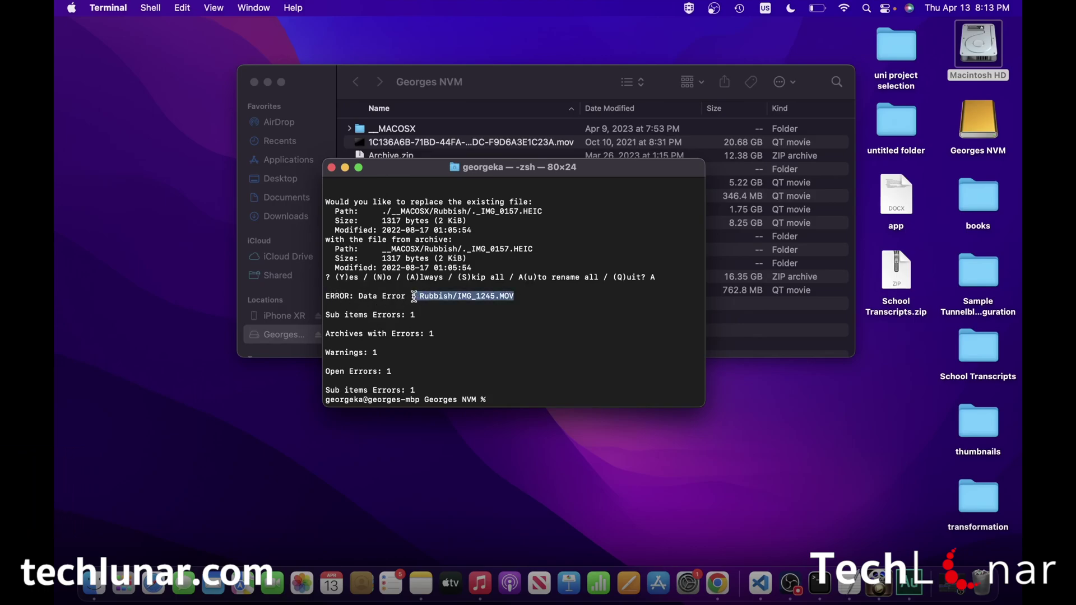
{"action": "double_click", "coordinate": [444, 296]}
{"action": "left_click_drag", "start_coordinate": [519, 296], "coordinate": [457, 295]}
Show the file information of the newly extracted Rubbish folder on the drive and check its item count
{"action": "left_click", "coordinate": [527, 82]}
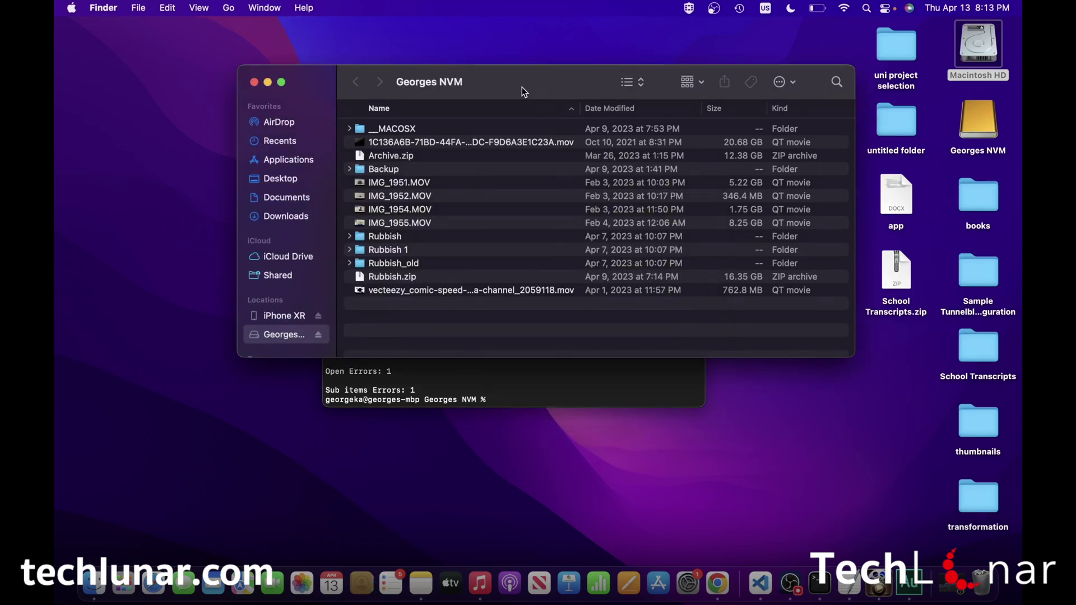
{"action": "left_click", "coordinate": [401, 250]}
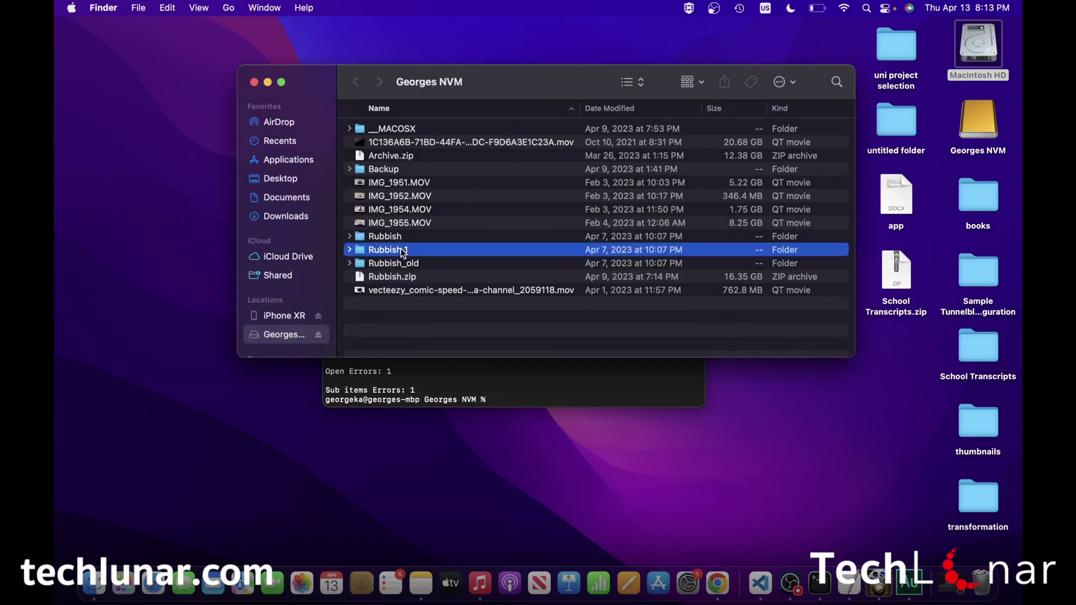
{"action": "left_click", "coordinate": [402, 238]}
{"action": "right_click", "coordinate": [402, 238]}
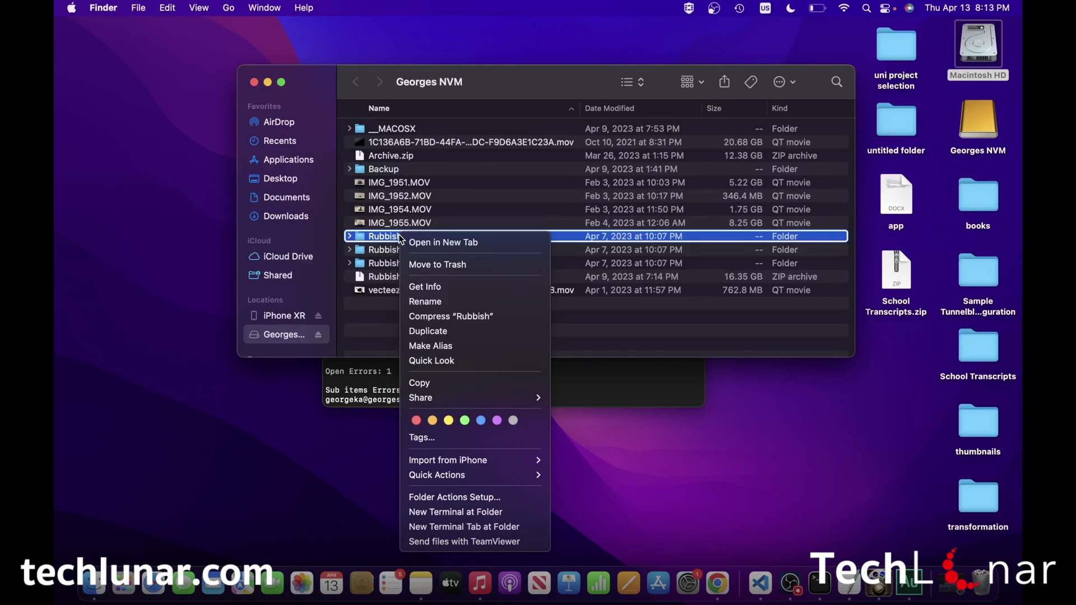
{"action": "left_click", "coordinate": [430, 287]}
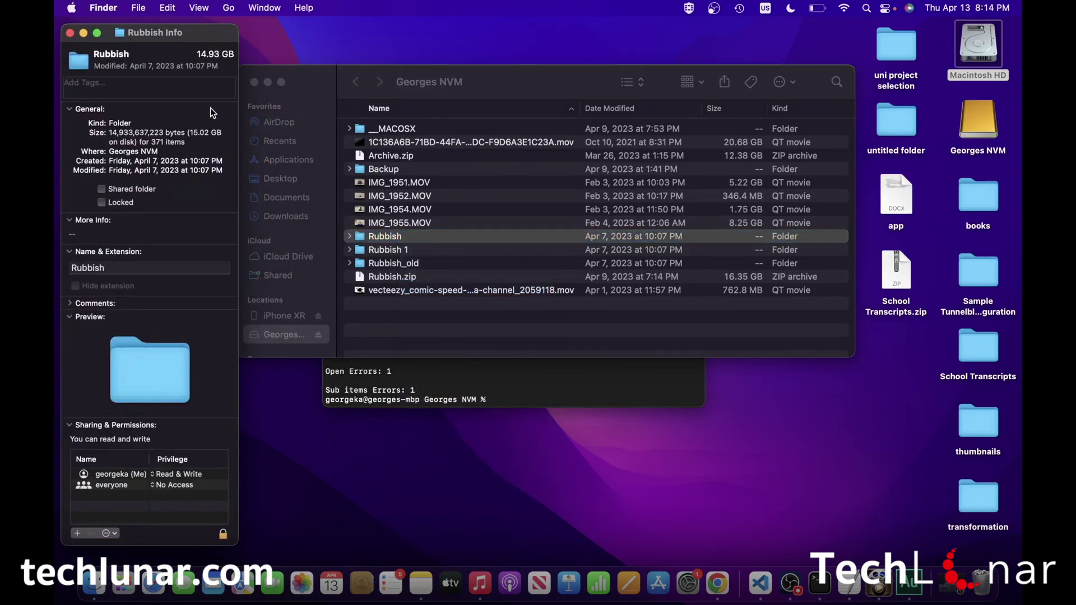
{"action": "left_click_drag", "start_coordinate": [183, 143], "coordinate": [151, 142]}
{"action": "left_click", "coordinate": [192, 142]}
Open the newly extracted Rubbish folder on the drive and list its files in ascending order by name
{"action": "left_click", "coordinate": [418, 367]}
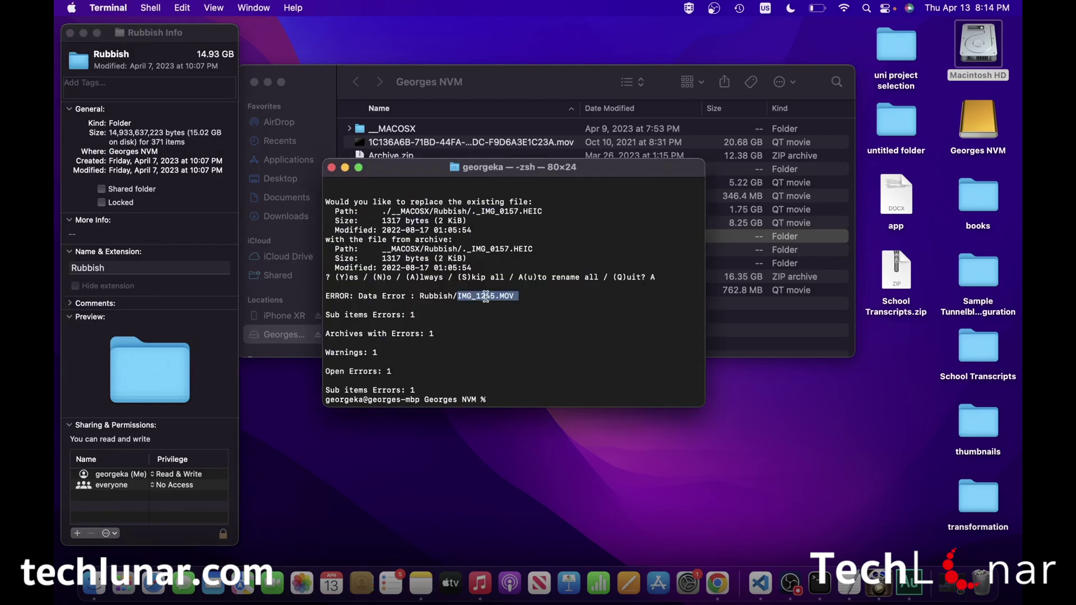
{"action": "left_click", "coordinate": [522, 79]}
{"action": "double_click", "coordinate": [432, 236]}
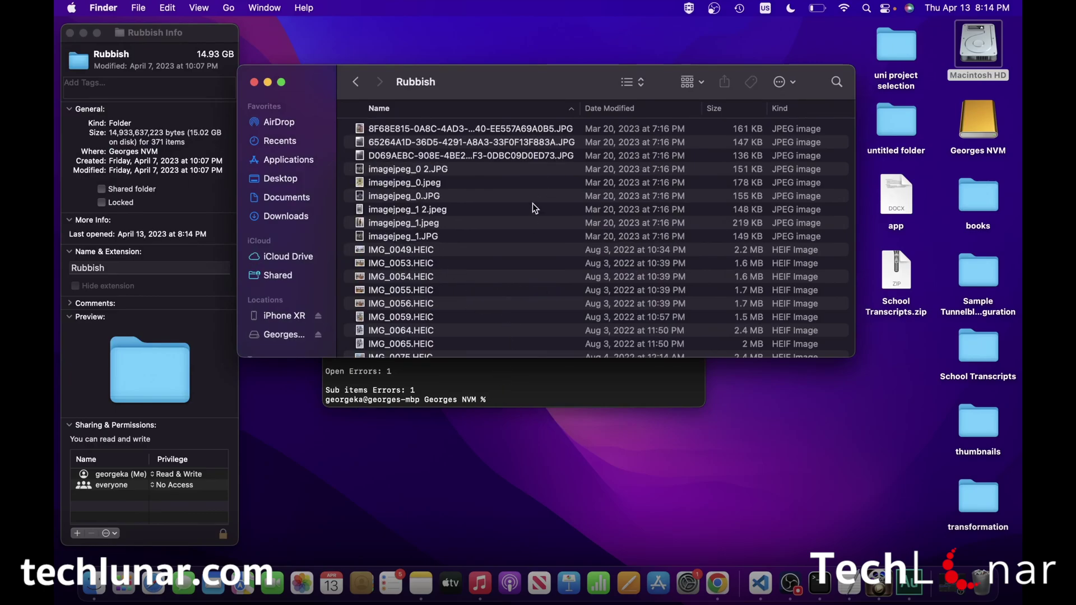
{"action": "left_click", "coordinate": [526, 110]}
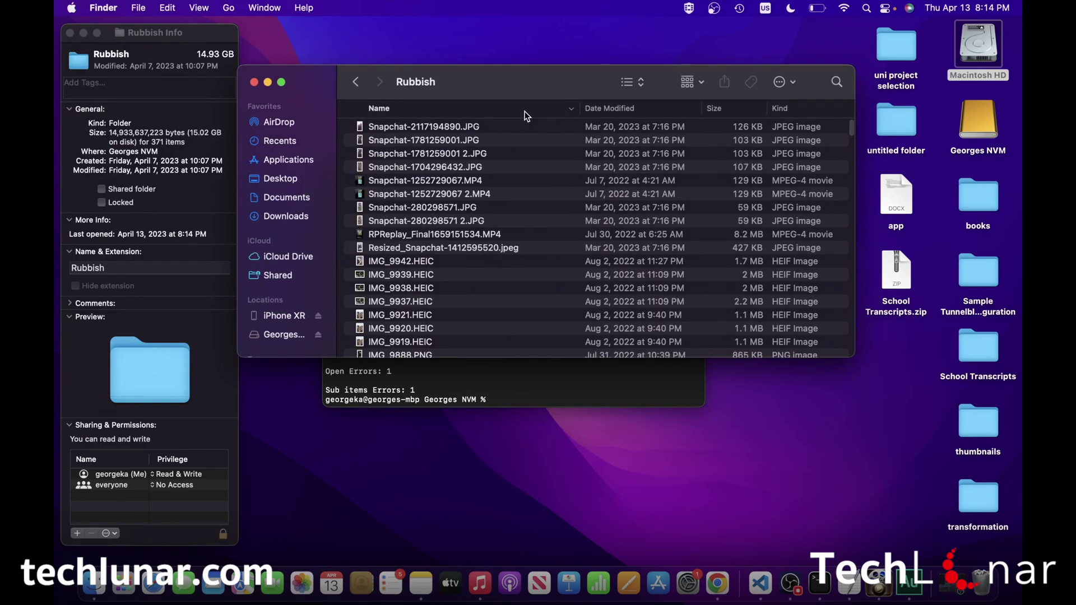
{"action": "left_click", "coordinate": [503, 111]}
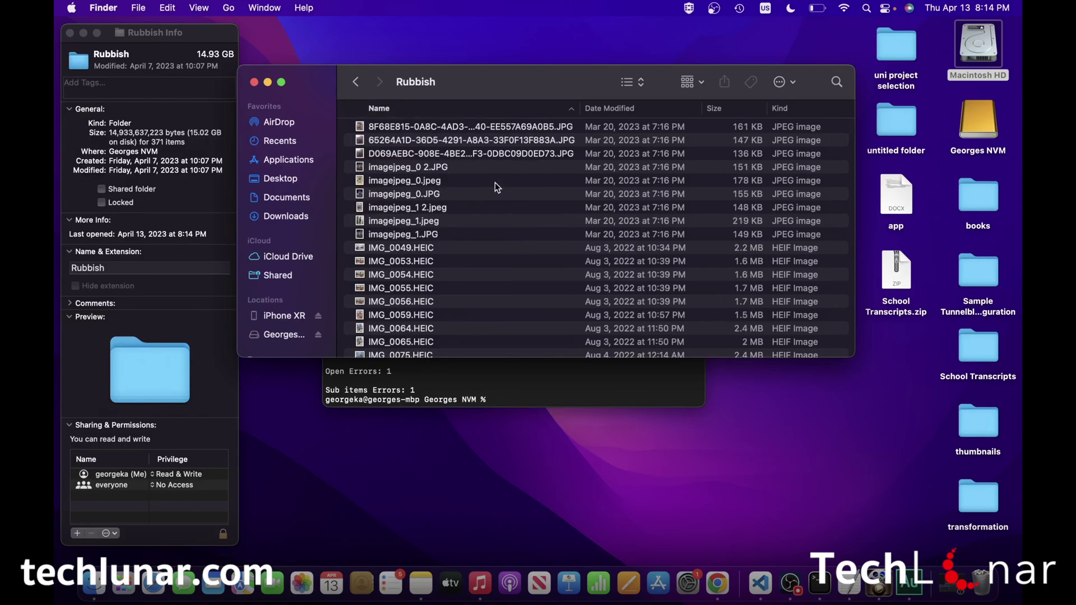
Recheck the file name in the 7z data error line, then find IMG_1245.MOV in the Rubbish folder and open it
{"action": "left_click", "coordinate": [465, 402]}
{"action": "double_click", "coordinate": [465, 296]}
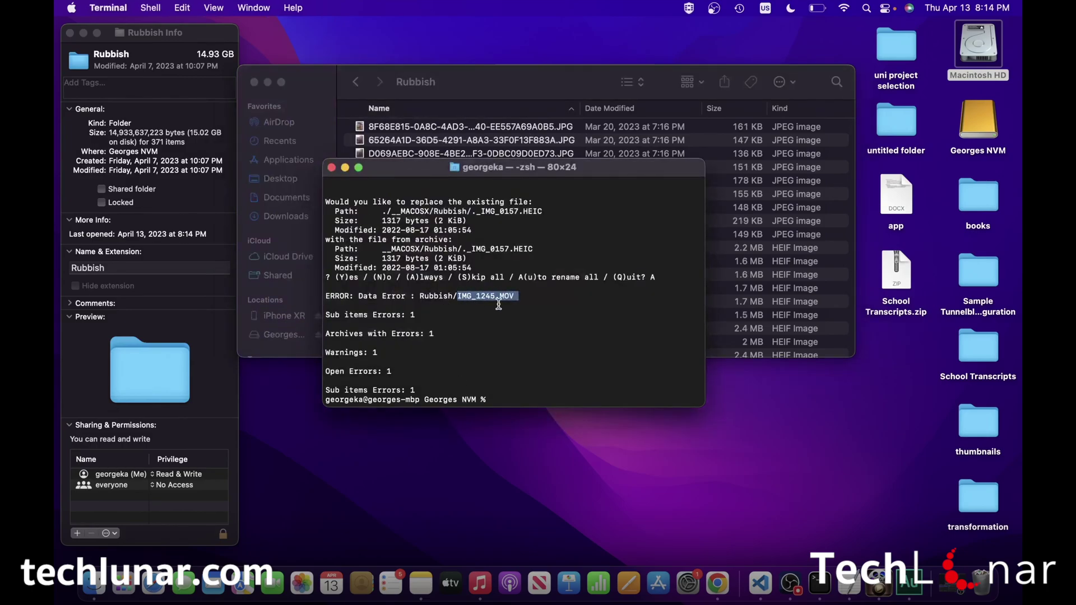
{"action": "left_click", "coordinate": [506, 97]}
{"action": "scroll", "coordinate": [492, 207], "scroll_direction": "down", "scroll_amount": 15}
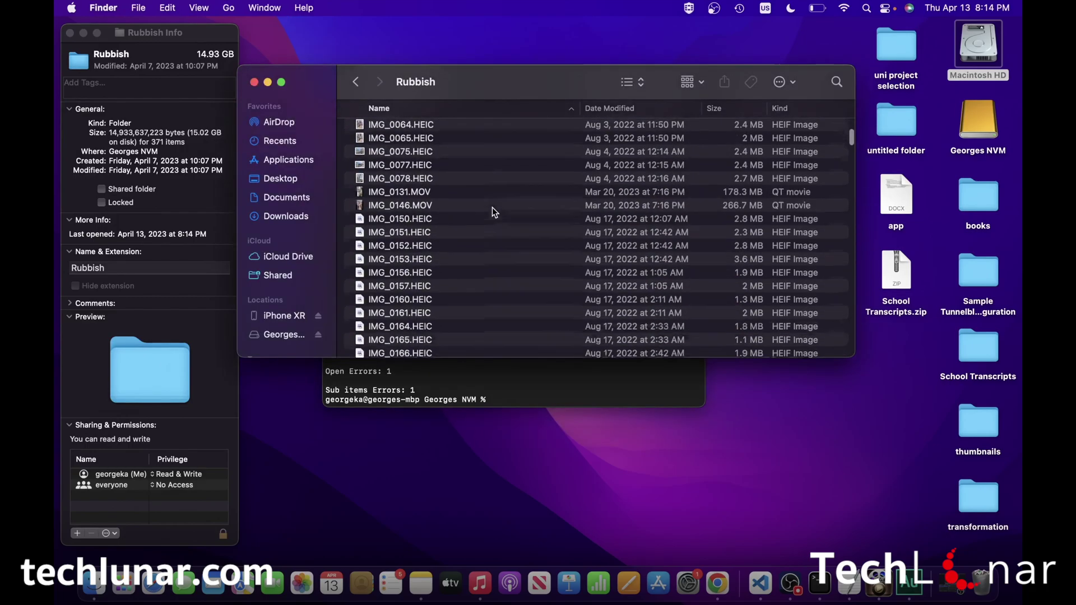
{"action": "scroll", "coordinate": [493, 210], "scroll_direction": "down", "scroll_amount": 20}
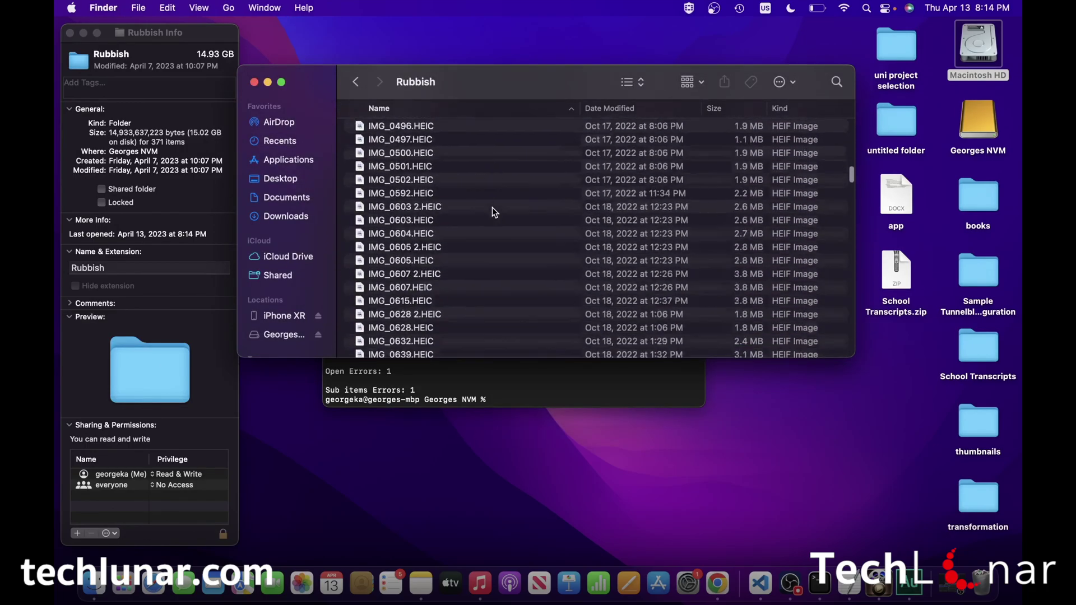
{"action": "scroll", "coordinate": [492, 210], "scroll_direction": "down", "scroll_amount": 15}
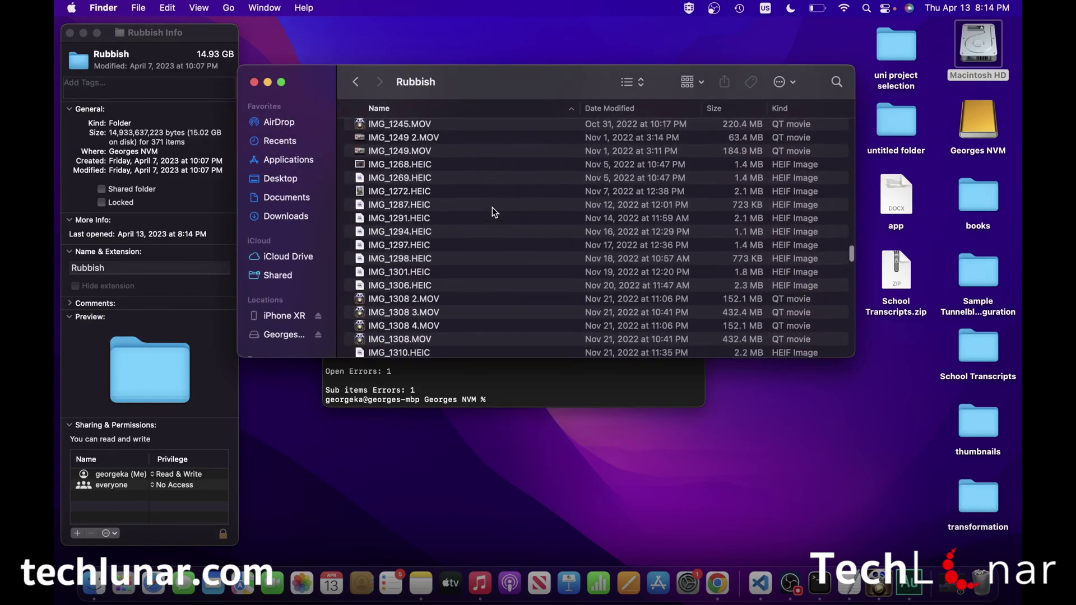
{"action": "left_click", "coordinate": [433, 193]}
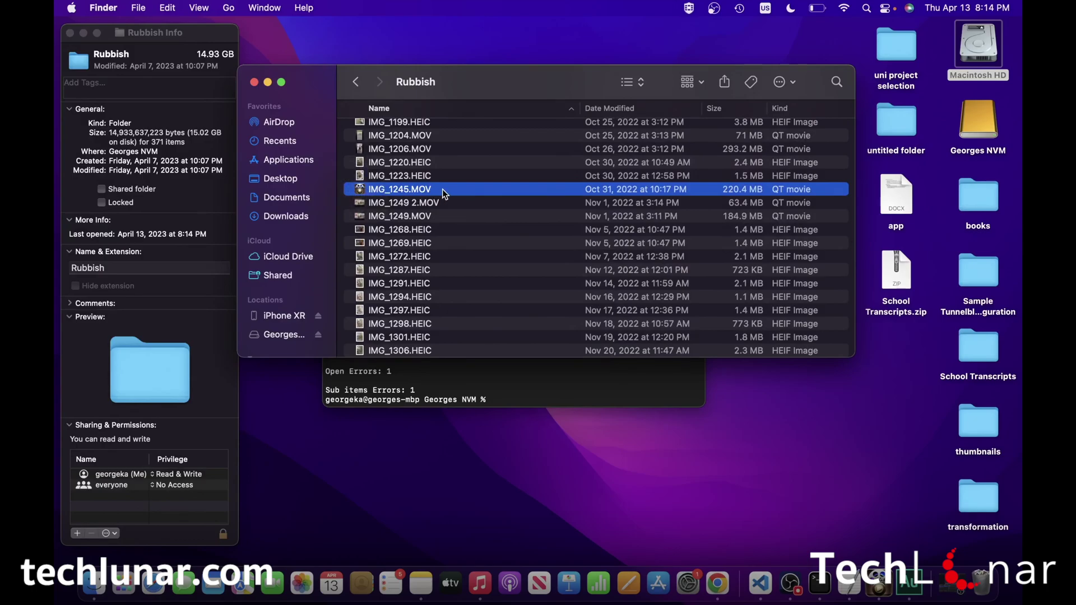
{"action": "double_click", "coordinate": [445, 194]}
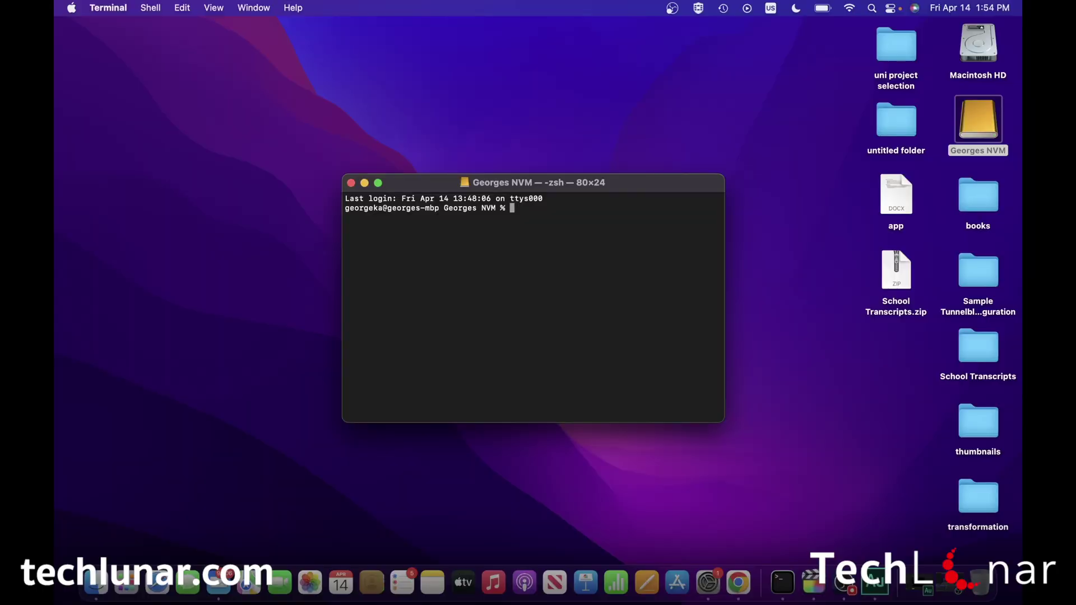
Open the Georges NVM drive, rename the Rubbish folder as Rubbish 2, and close the drive window
{"action": "key", "text": "Return"}
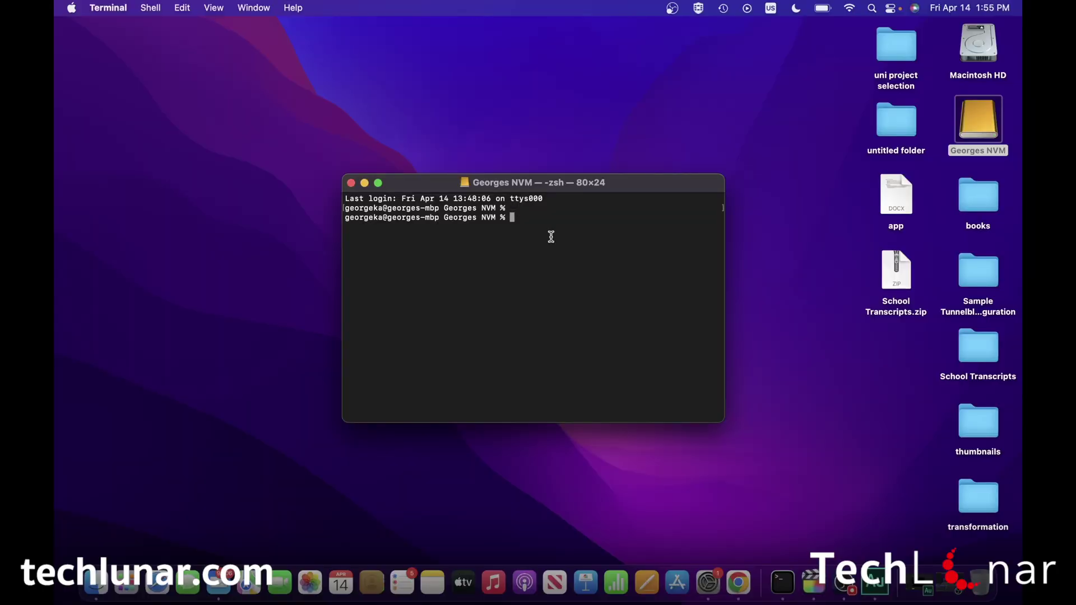
{"action": "double_click", "coordinate": [979, 123]}
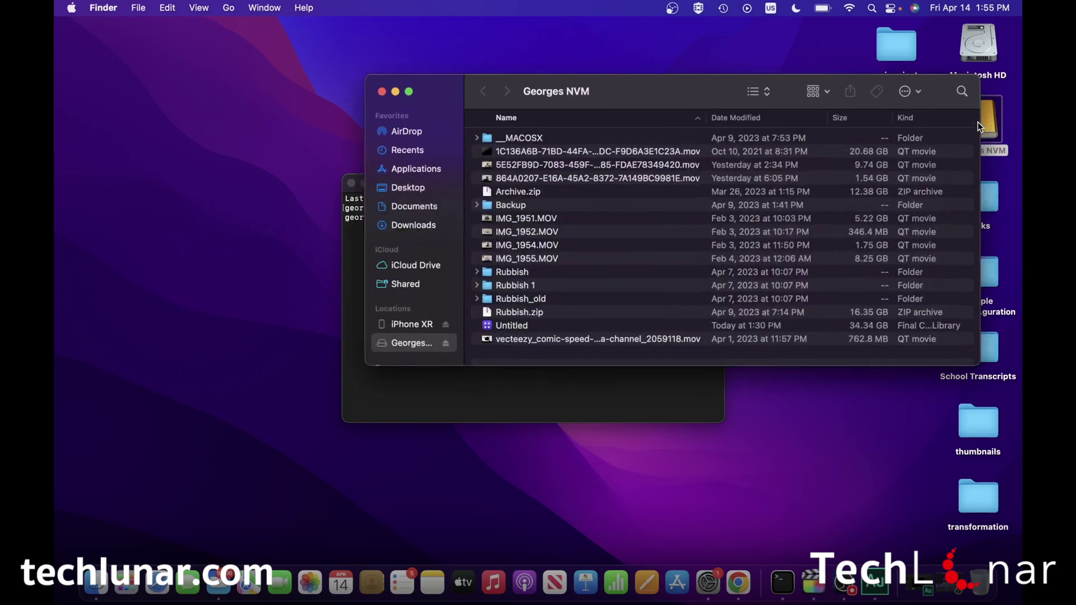
{"action": "left_click", "coordinate": [535, 274]}
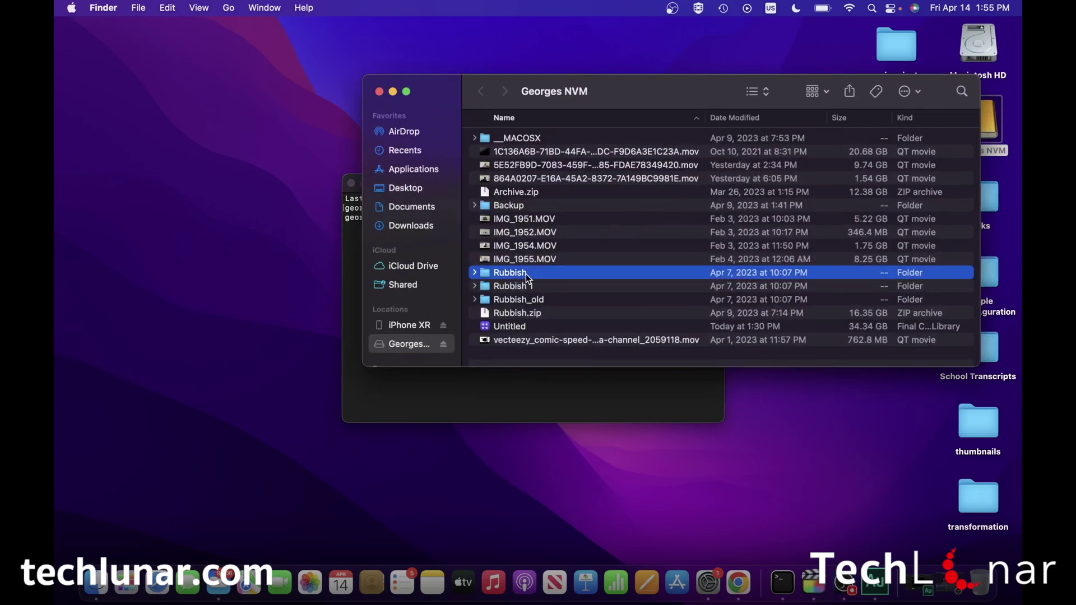
{"action": "double_click", "coordinate": [528, 274]}
{"action": "left_click", "coordinate": [482, 94]}
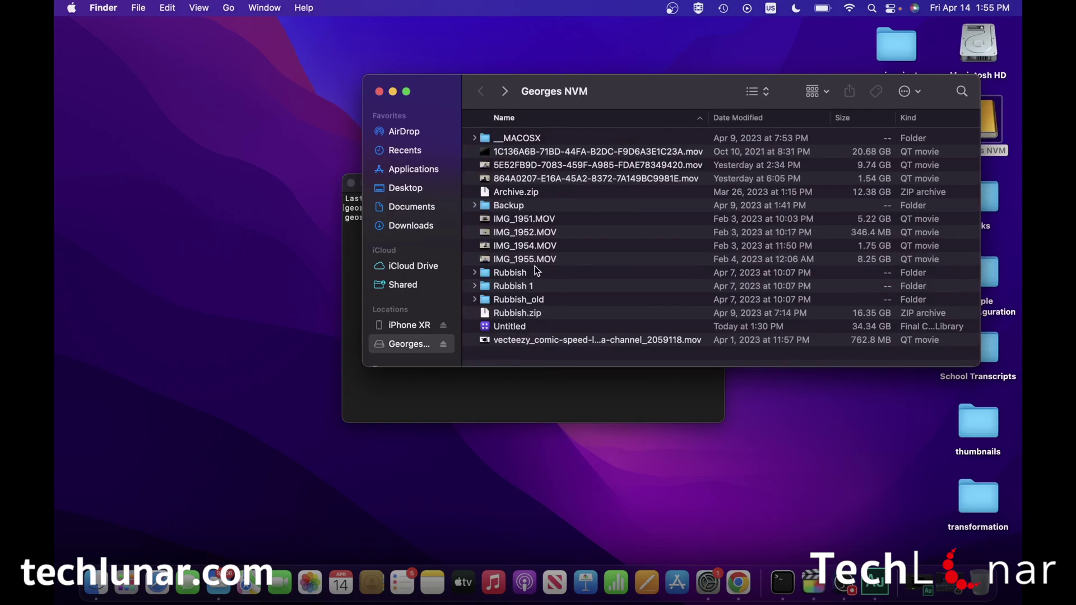
{"action": "left_click", "coordinate": [536, 273]}
{"action": "type", "text": "1"}
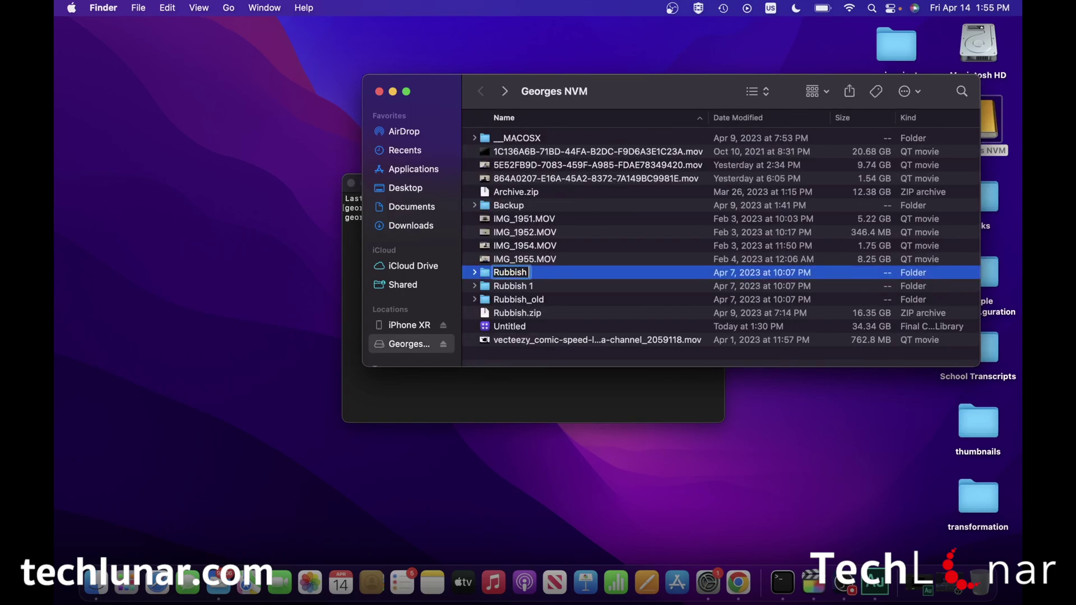
{"action": "key", "text": "Return"}
{"action": "key", "text": "Down"}
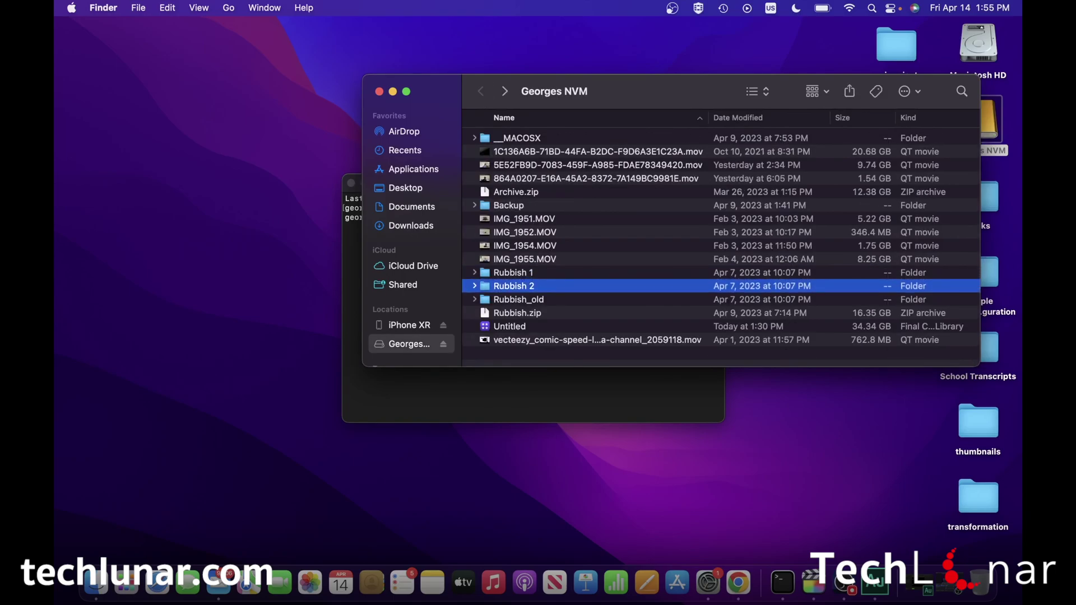
{"action": "left_click", "coordinate": [380, 92]}
Extract the archive in Terminal with ditto -xk Rubbish.zip ./ and highlight the output line about IMG_1245.MOV
{"action": "left_click", "coordinate": [552, 249]}
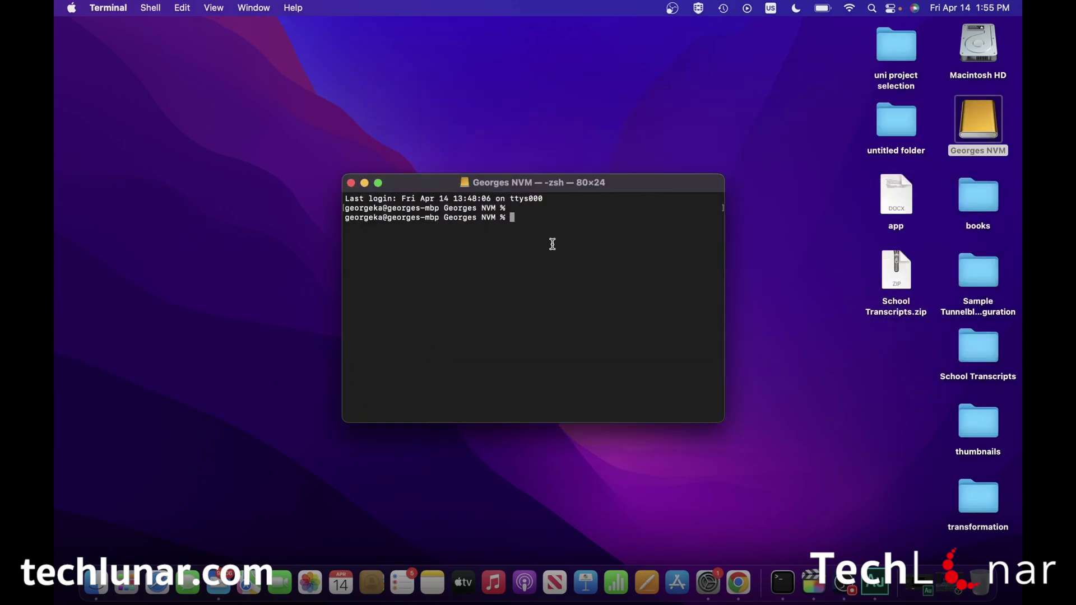
{"action": "type", "text": "ditto"}
{"action": "type", "text": "-xk Rubbish.zip ./"}
{"action": "key", "text": "Return"}
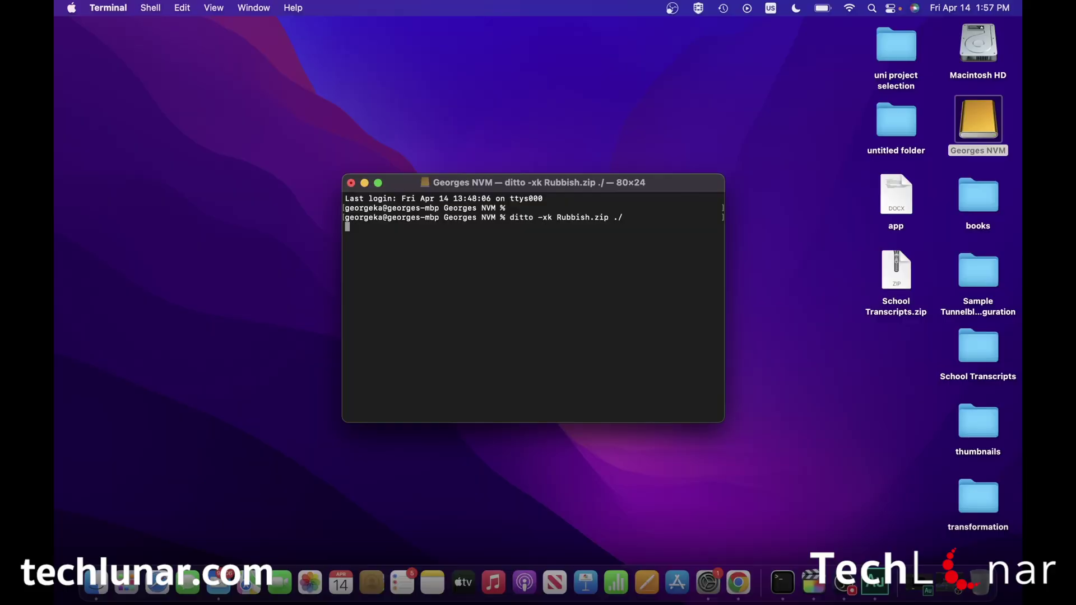
{"action": "left_click_drag", "start_coordinate": [600, 228], "coordinate": [345, 227]}
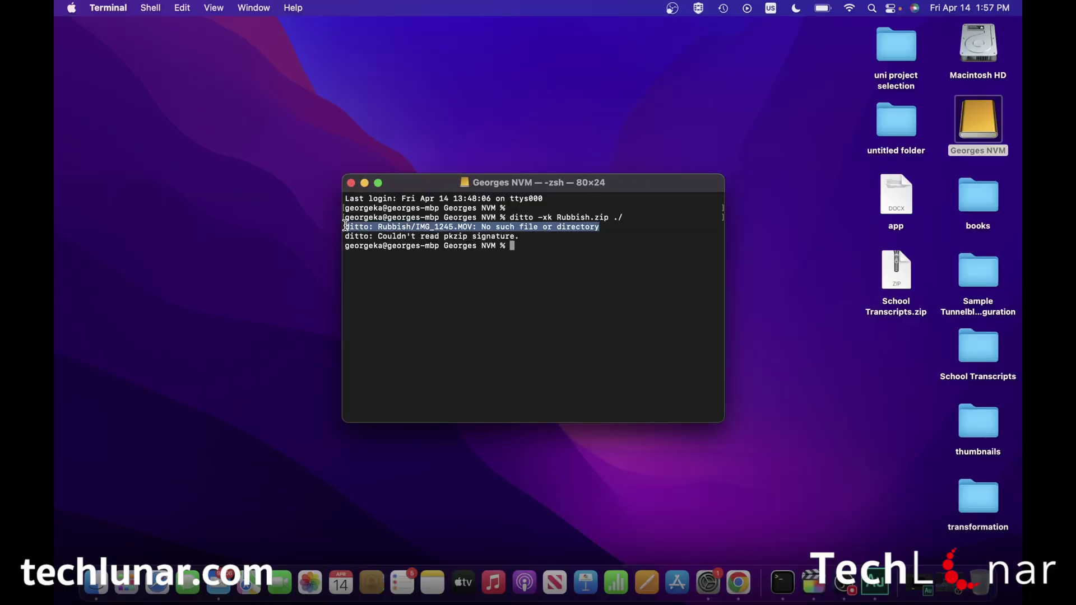
{"action": "left_click", "coordinate": [476, 229]}
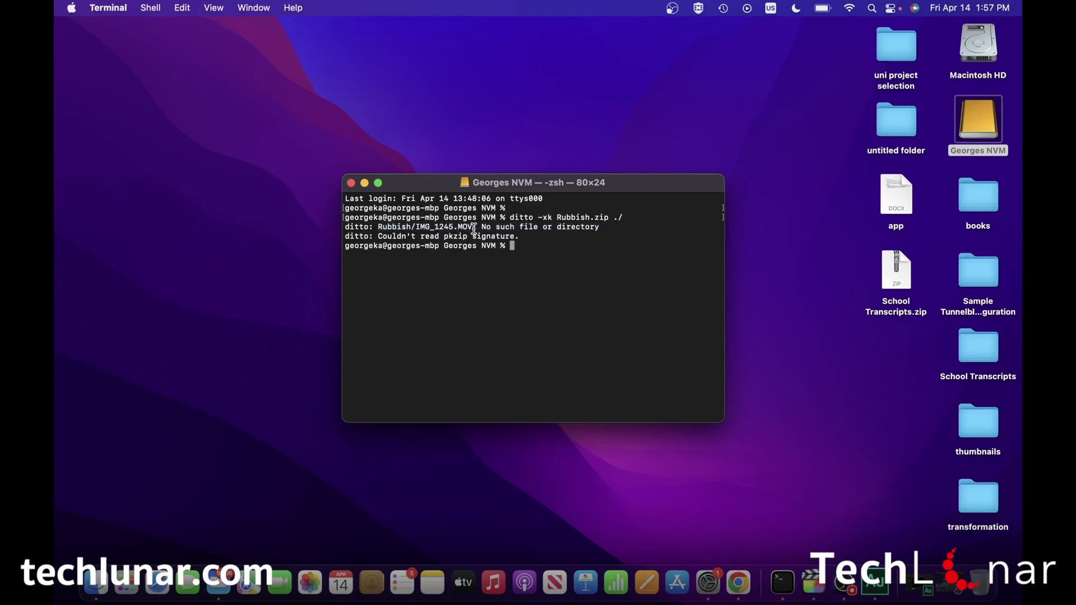
Show the file information of the Rubbish folder extracted by ditto and highlight its item count
{"action": "double_click", "coordinate": [978, 124]}
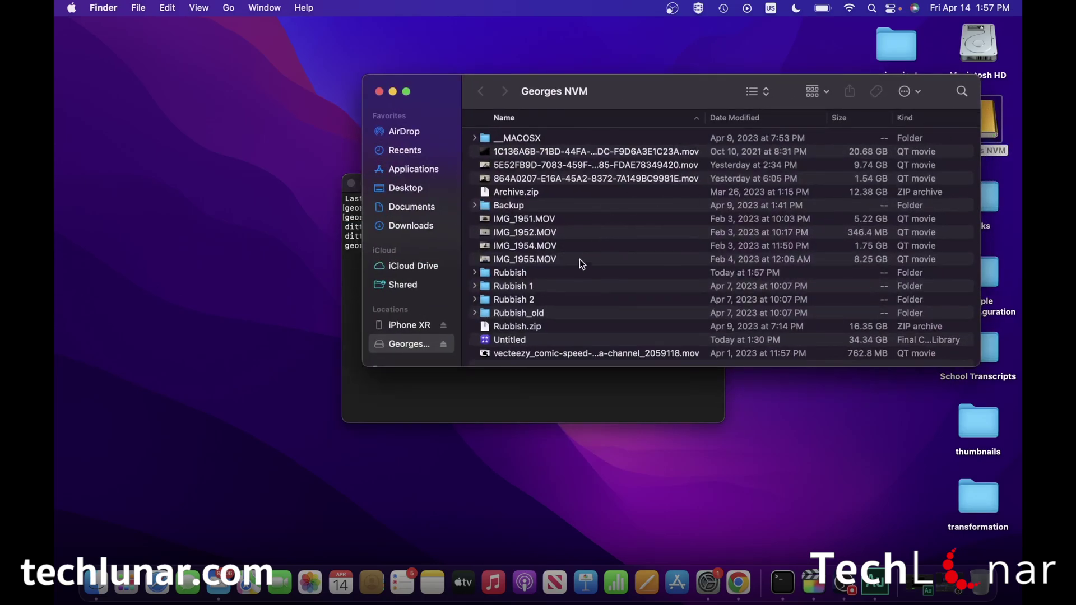
{"action": "left_click", "coordinate": [539, 272]}
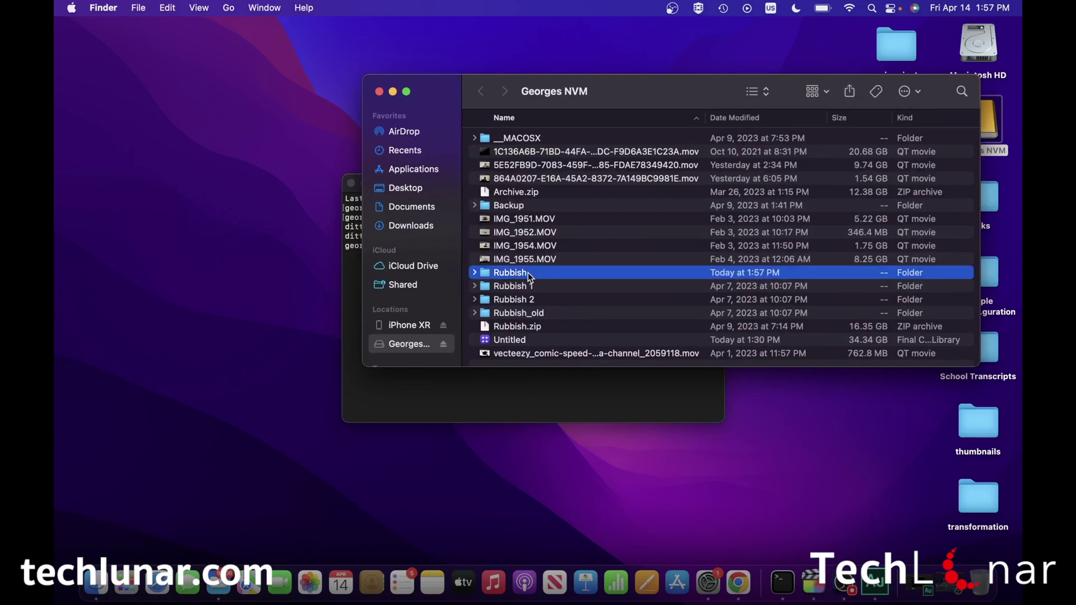
{"action": "right_click", "coordinate": [530, 277]}
{"action": "left_click", "coordinate": [554, 294]}
{"action": "left_click_drag", "start_coordinate": [176, 142], "coordinate": [141, 142]}
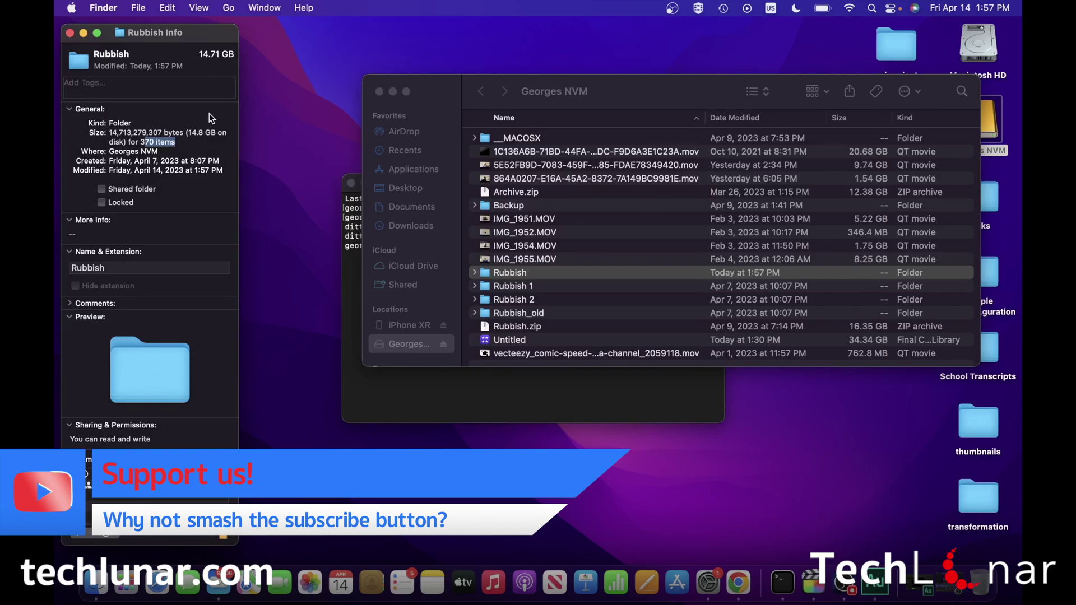
Return to Terminal and review the ditto error lines, highlighting from IMG_1245.MOV through the pkzip message
{"action": "left_click", "coordinate": [399, 375]}
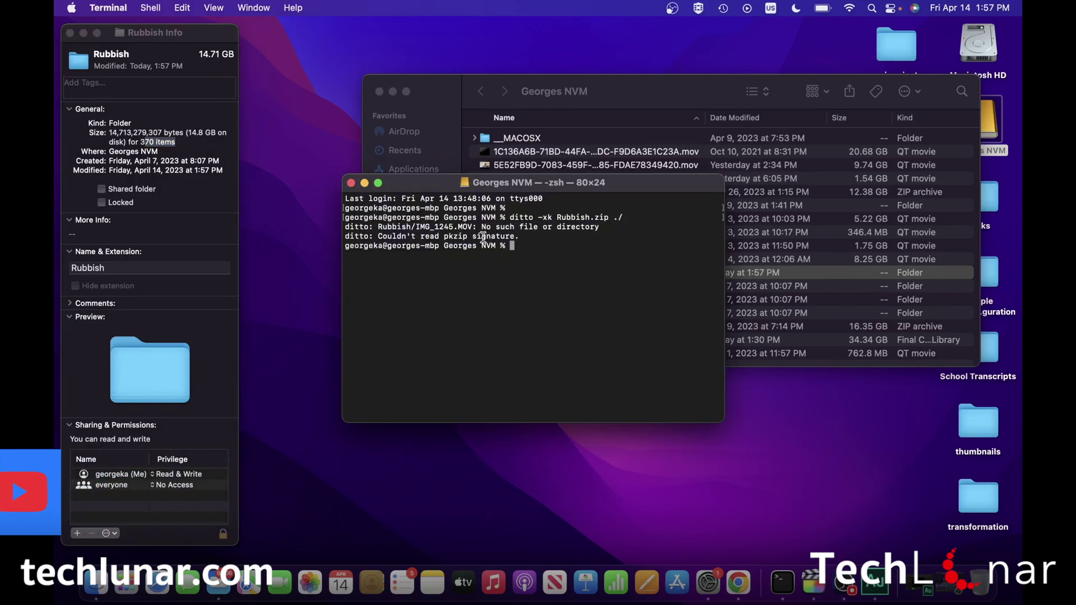
{"action": "left_click_drag", "start_coordinate": [472, 236], "coordinate": [421, 227]}
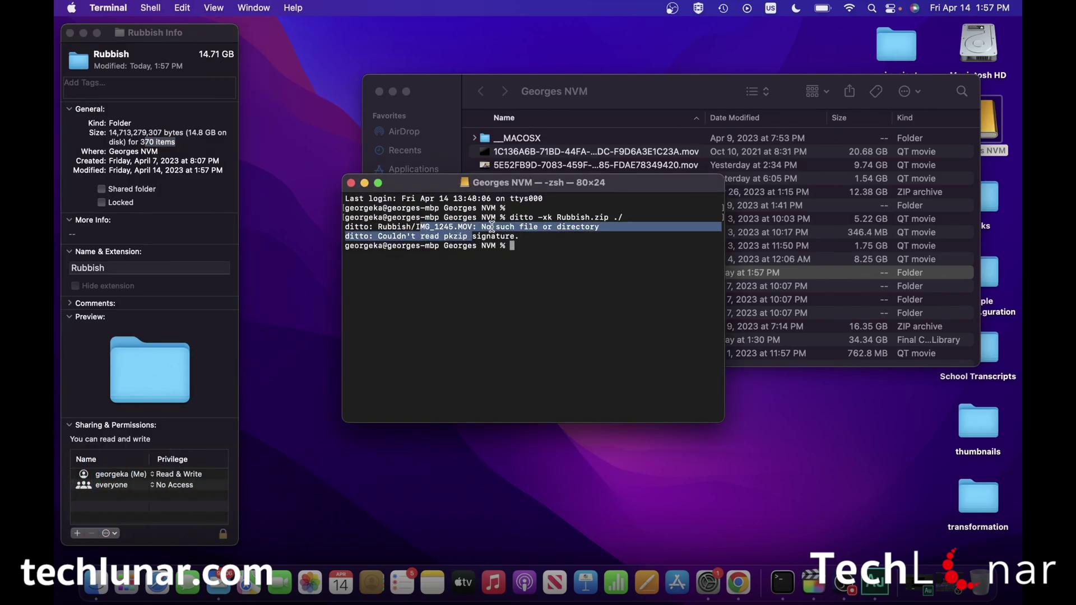
{"action": "left_click", "coordinate": [523, 247]}
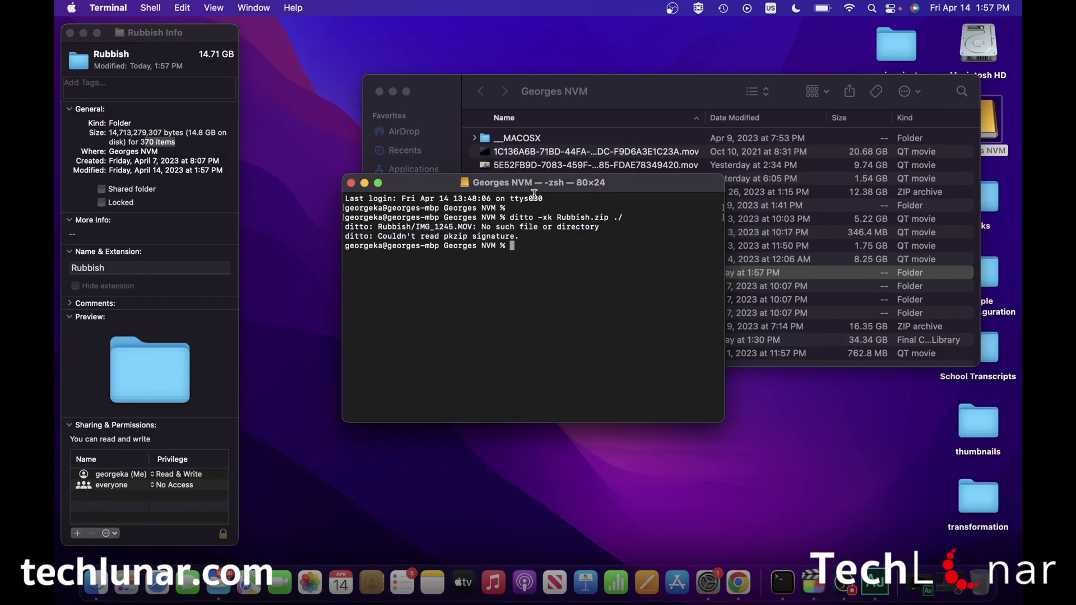
Rename the Rubbish folder extracted by ditto as Rubbish 3 on the Georges NVM drive
{"action": "left_click", "coordinate": [556, 96]}
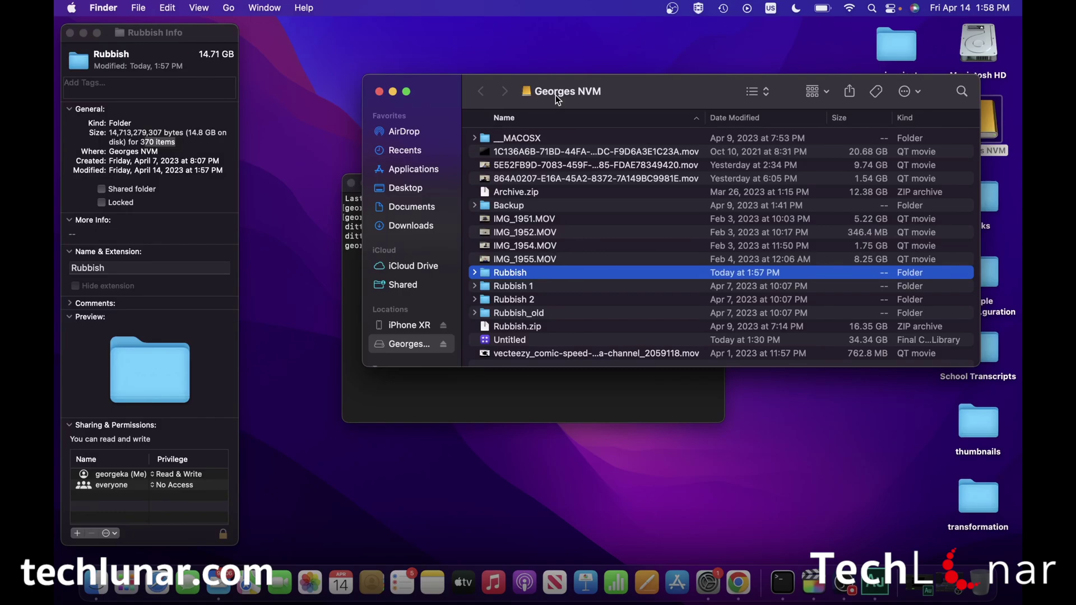
{"action": "left_click", "coordinate": [475, 273]}
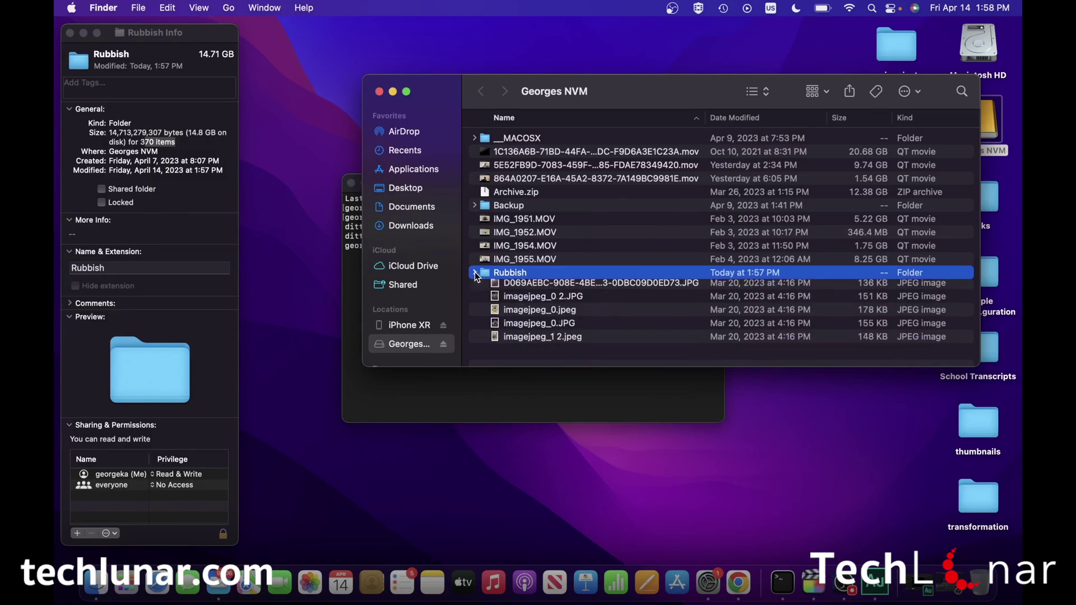
{"action": "left_click", "coordinate": [475, 274]}
{"action": "key", "text": "Return"}
{"action": "key", "text": "Right"}
{"action": "type", "text": "3"}
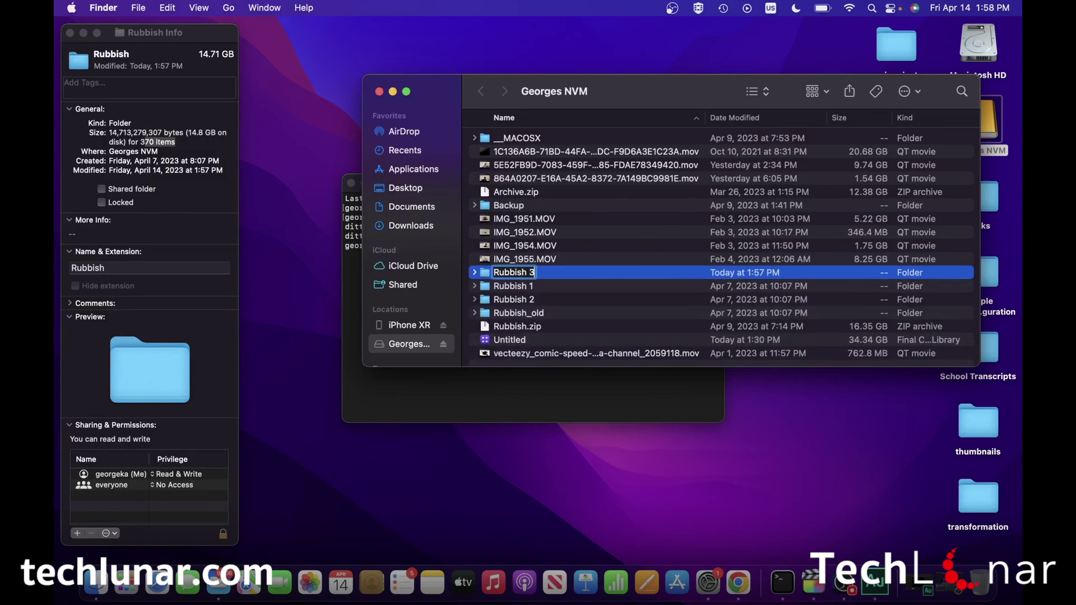
{"action": "key", "text": "Return"}
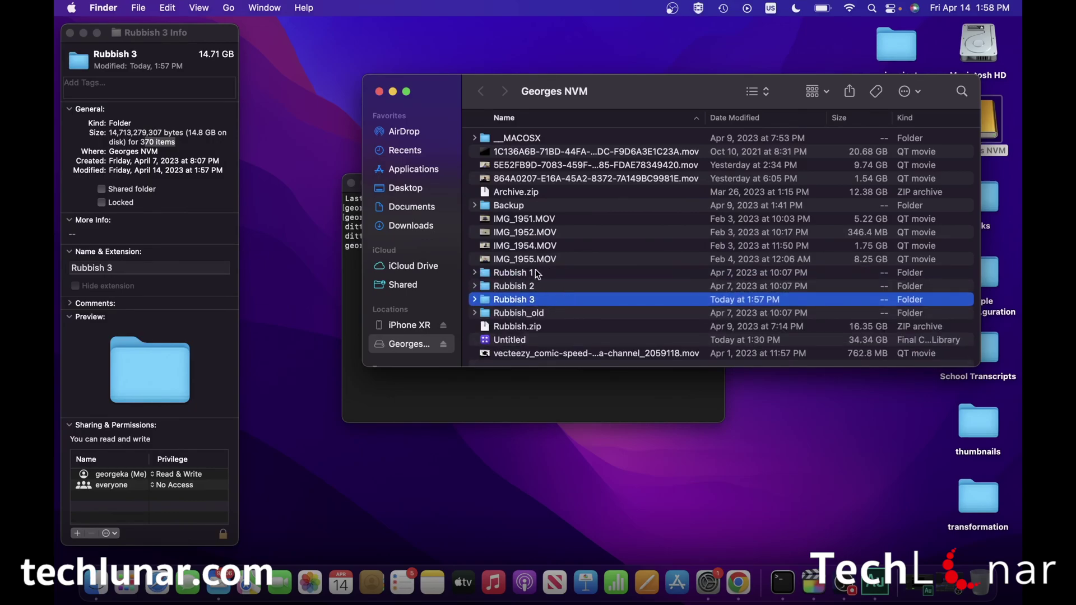
Show the file information of Rubbish 2 and Rubbish 1 to compare with Rubbish 3, close the drive window and switch to Terminal
{"action": "left_click", "coordinate": [533, 287]}
{"action": "right_click", "coordinate": [535, 287]}
{"action": "left_click", "coordinate": [562, 288]}
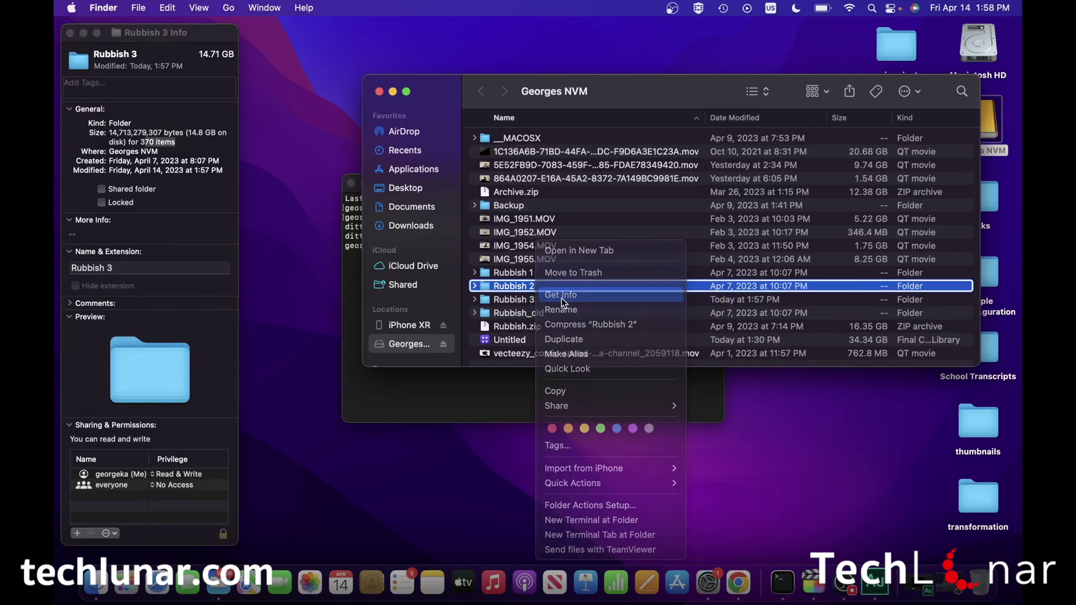
{"action": "left_click", "coordinate": [556, 271]}
{"action": "right_click", "coordinate": [558, 271]}
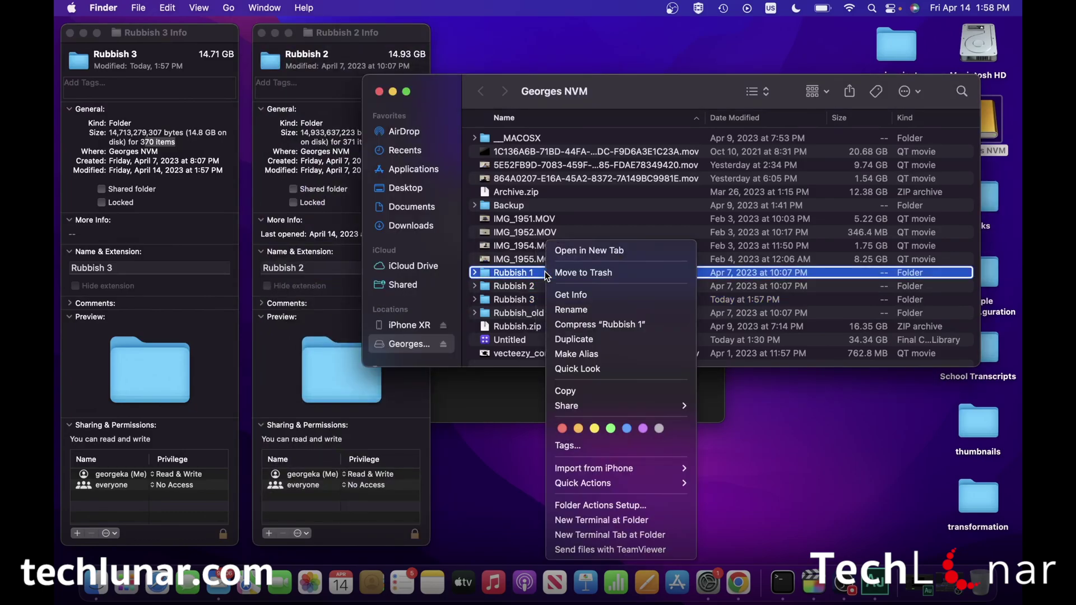
{"action": "left_click", "coordinate": [582, 297]}
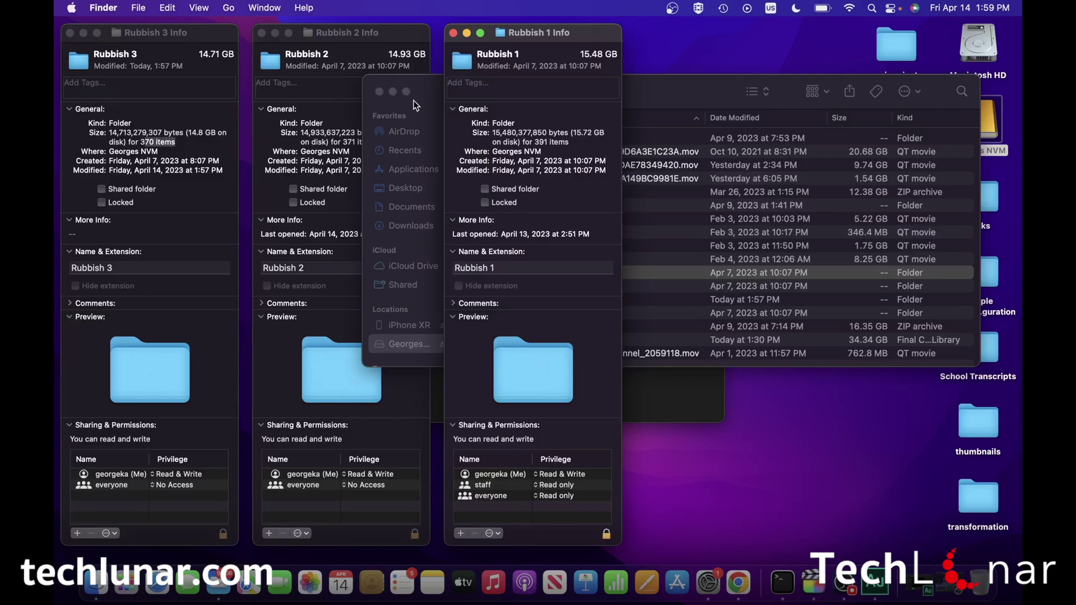
{"action": "left_click", "coordinate": [700, 89]}
{"action": "left_click", "coordinate": [380, 92]}
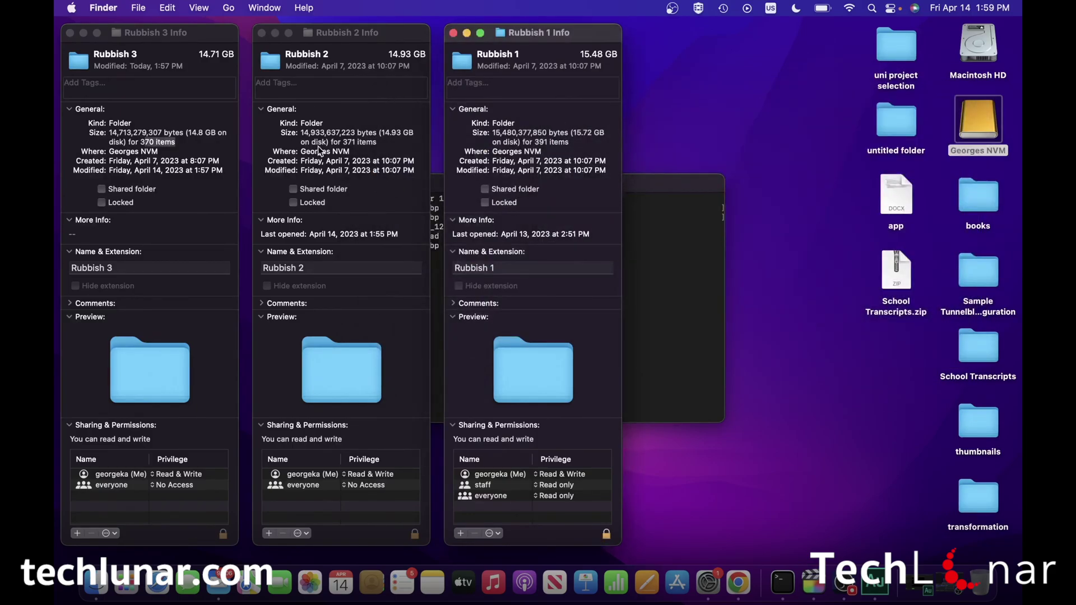
{"action": "key", "text": "super+Tab"}
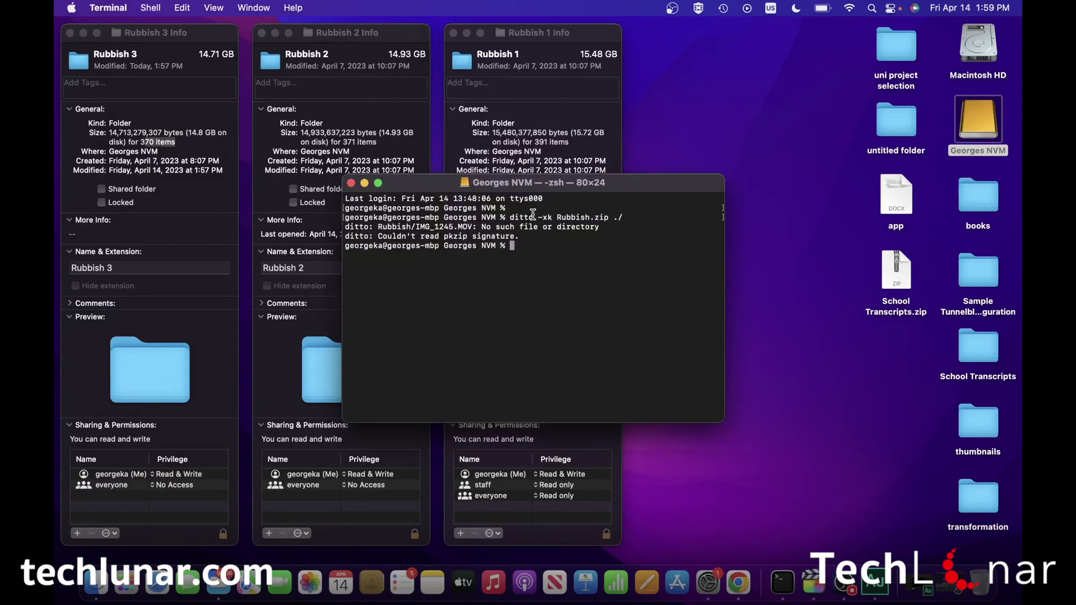
Close the Terminal window and compare the Rubbish 1, Rubbish 2 and Rubbish 3 information, highlighting the item counts
{"action": "left_click", "coordinate": [352, 184]}
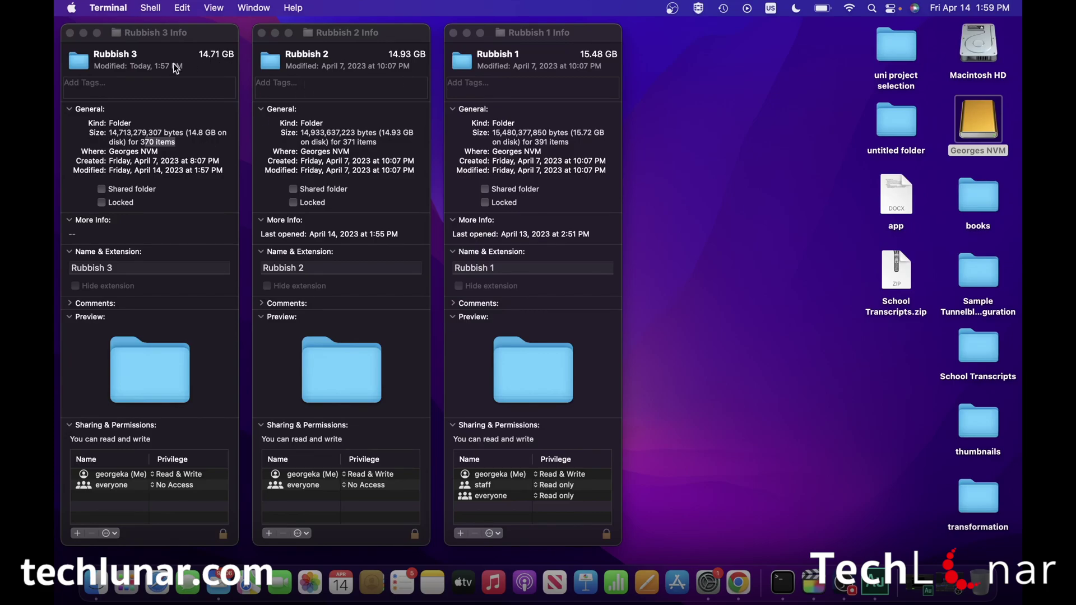
{"action": "left_click", "coordinate": [489, 41]}
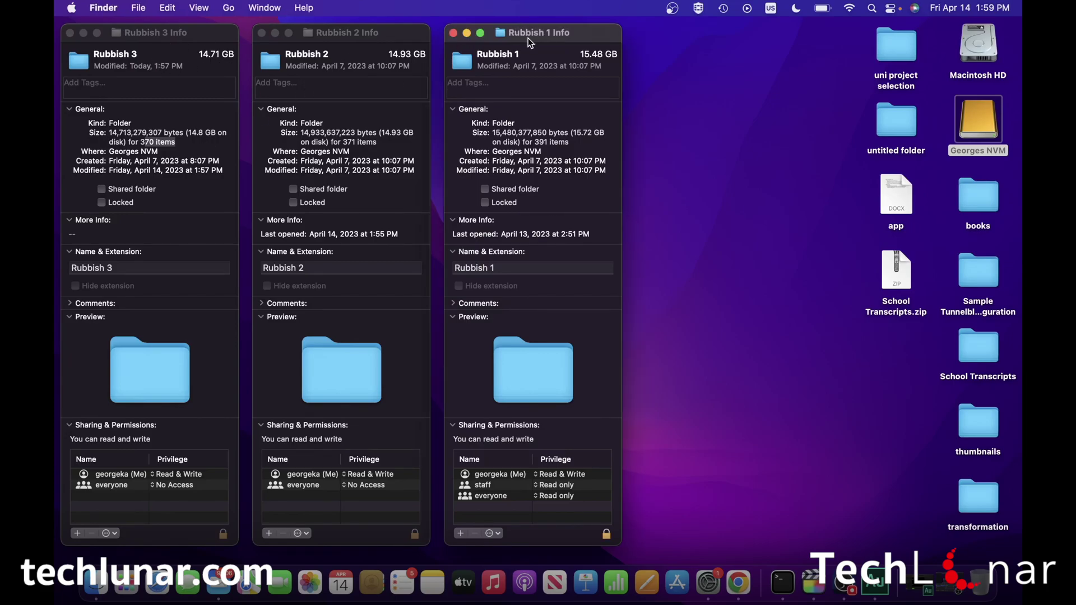
{"action": "left_click_drag", "start_coordinate": [570, 143], "coordinate": [536, 143]}
{"action": "left_click_drag", "start_coordinate": [378, 146], "coordinate": [341, 143]}
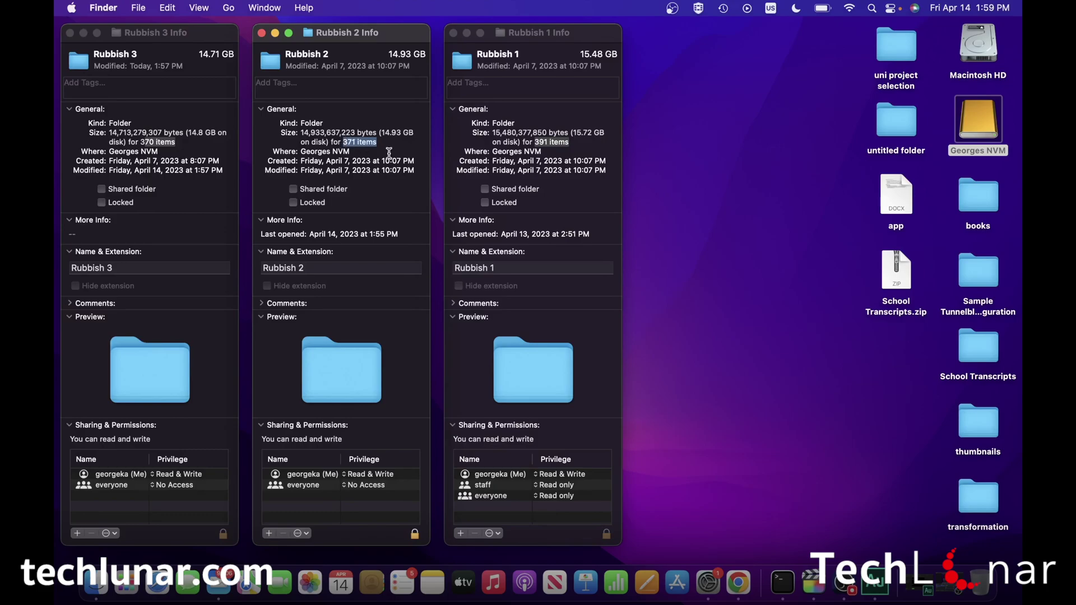
{"action": "left_click_drag", "start_coordinate": [176, 147], "coordinate": [180, 144]}
{"action": "left_click", "coordinate": [180, 144]}
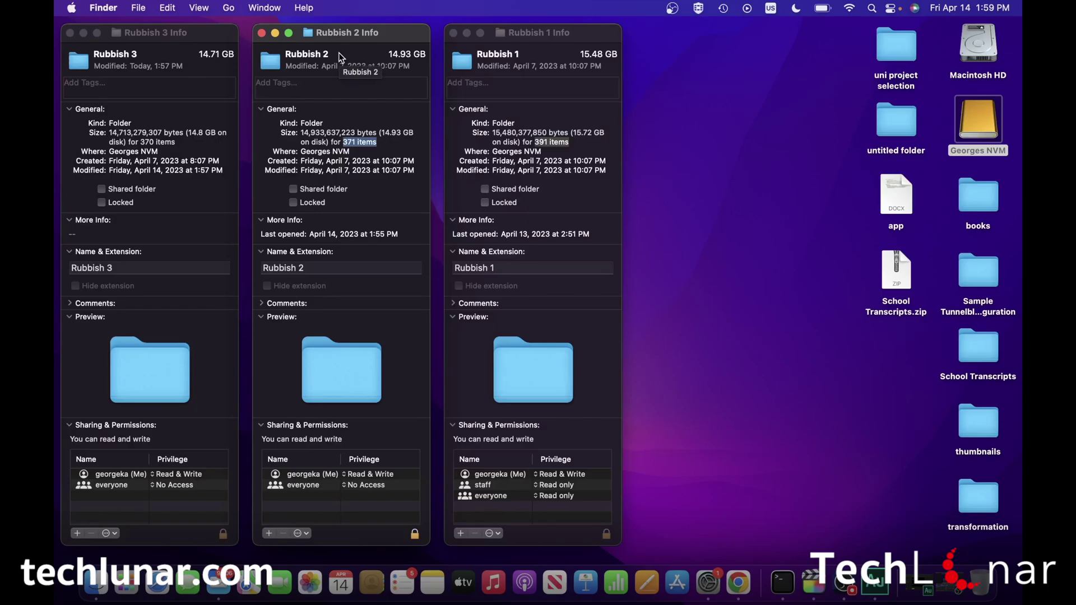
{"action": "left_click", "coordinate": [525, 55]}
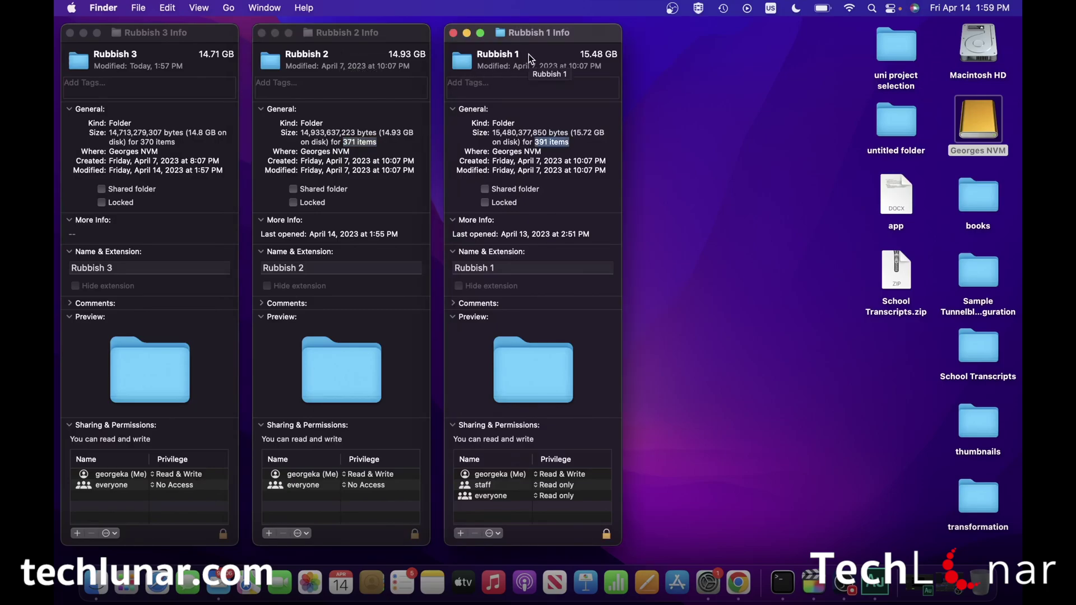
{"action": "left_click", "coordinate": [145, 56]}
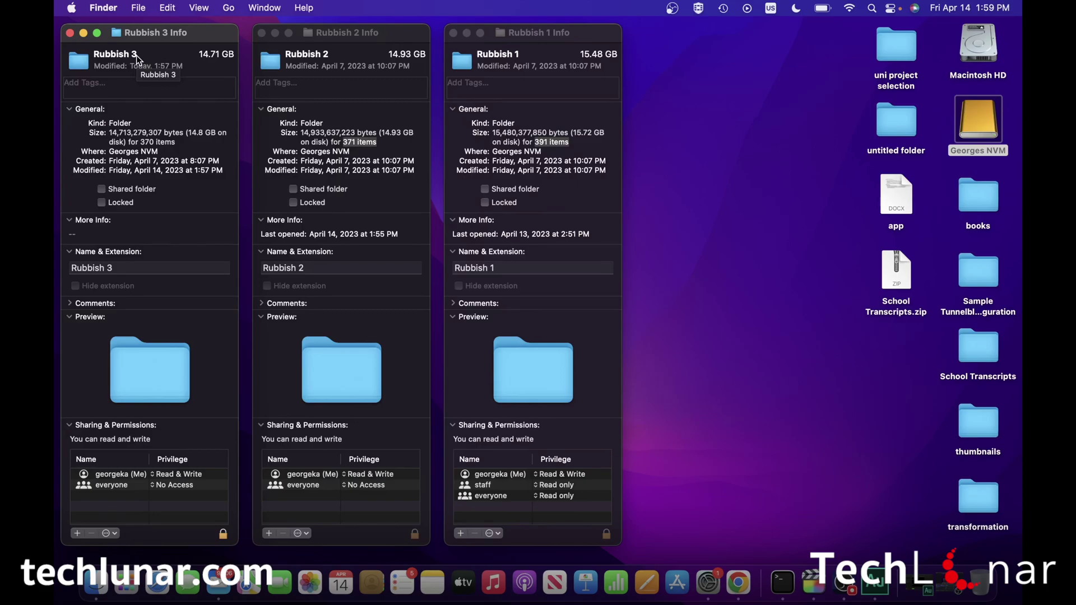
{"action": "left_click", "coordinate": [527, 53]}
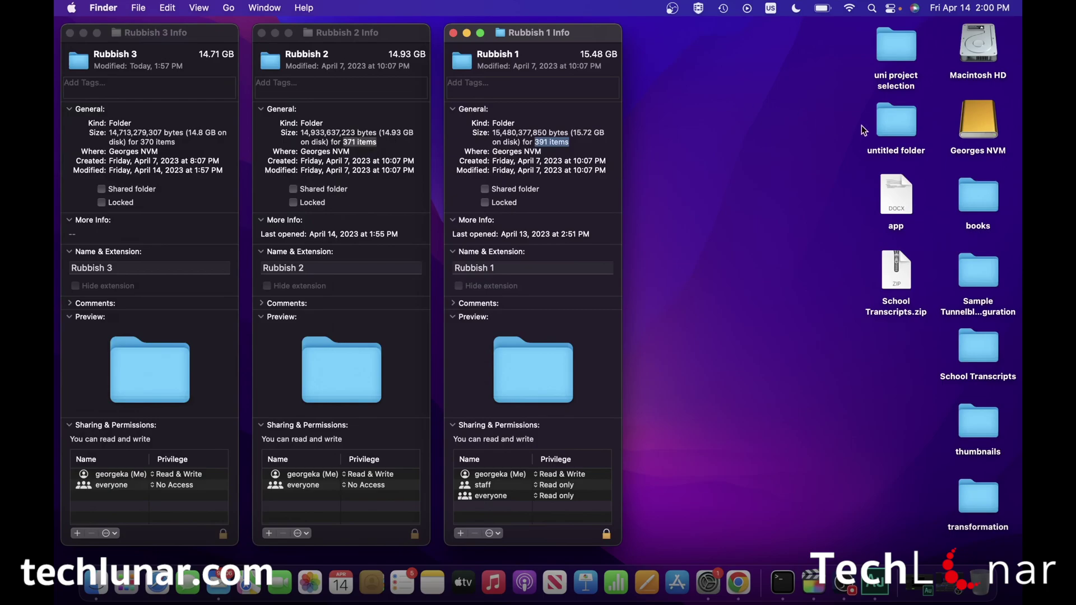
Open Rubbish 2 on the Georges NVM drive and select all of its files for copying
{"action": "double_click", "coordinate": [970, 123]}
{"action": "left_click", "coordinate": [526, 273]}
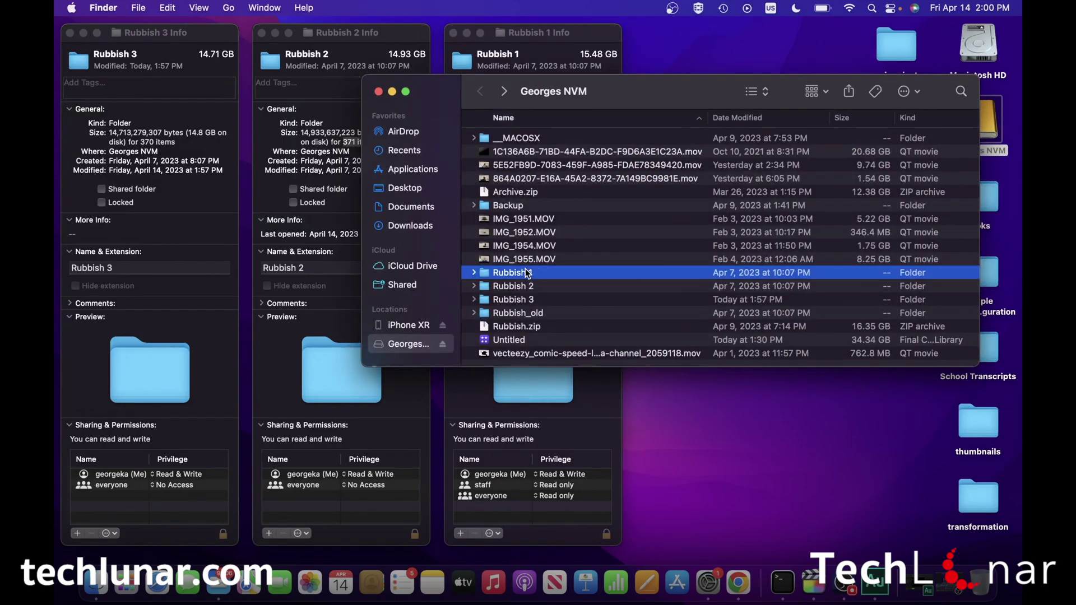
{"action": "left_click", "coordinate": [530, 287]}
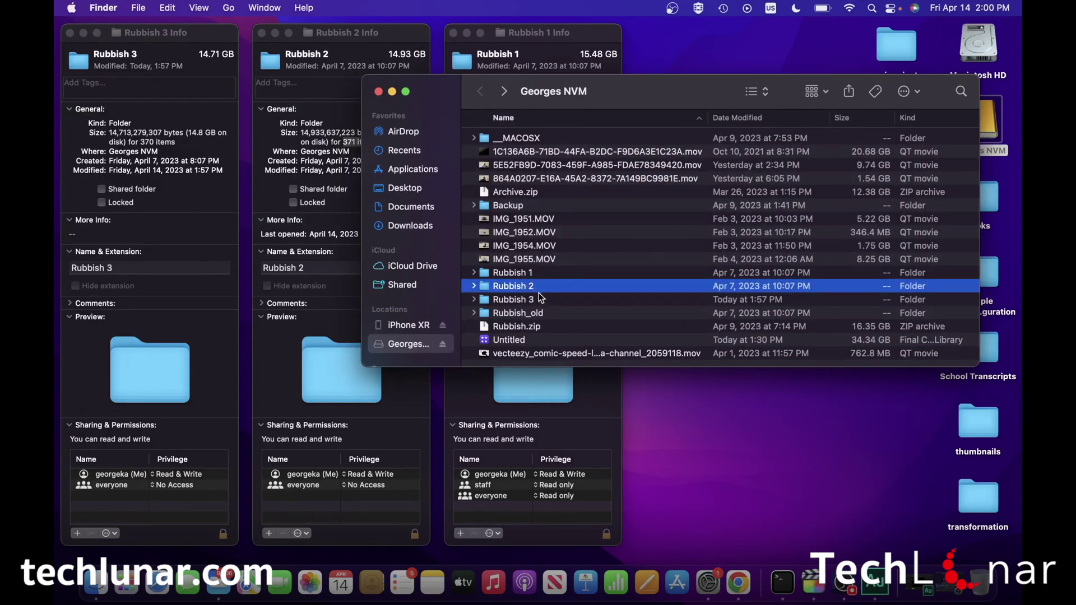
{"action": "double_click", "coordinate": [541, 288]}
{"action": "left_click", "coordinate": [555, 246]}
{"action": "key", "text": "super+a"}
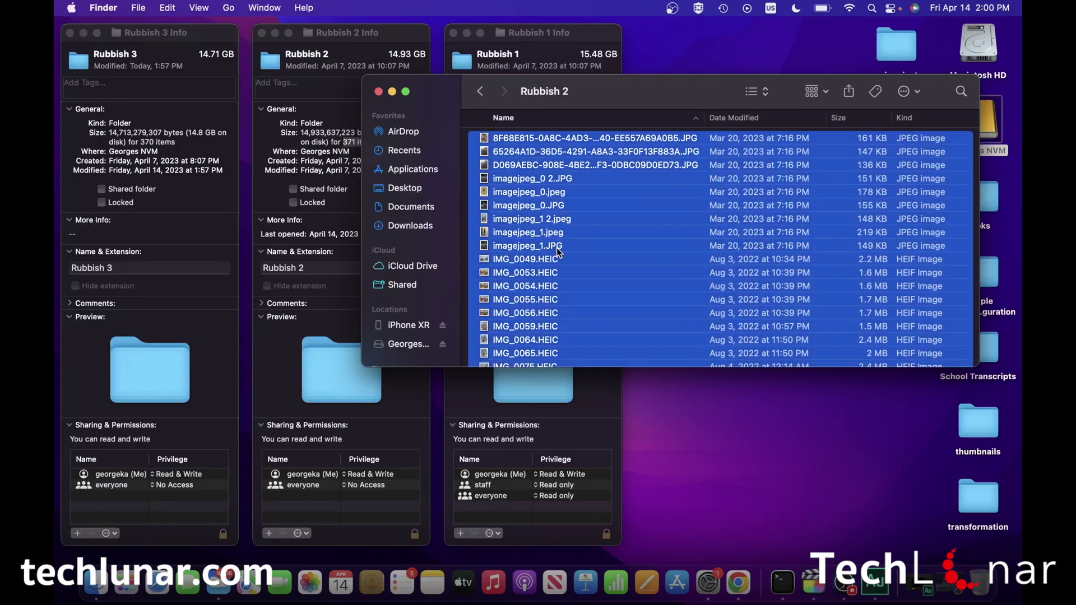
Paste the Rubbish 2 files into the Rubbish 1 folder, skipping all items that already exist there
{"action": "left_click", "coordinate": [480, 91]}
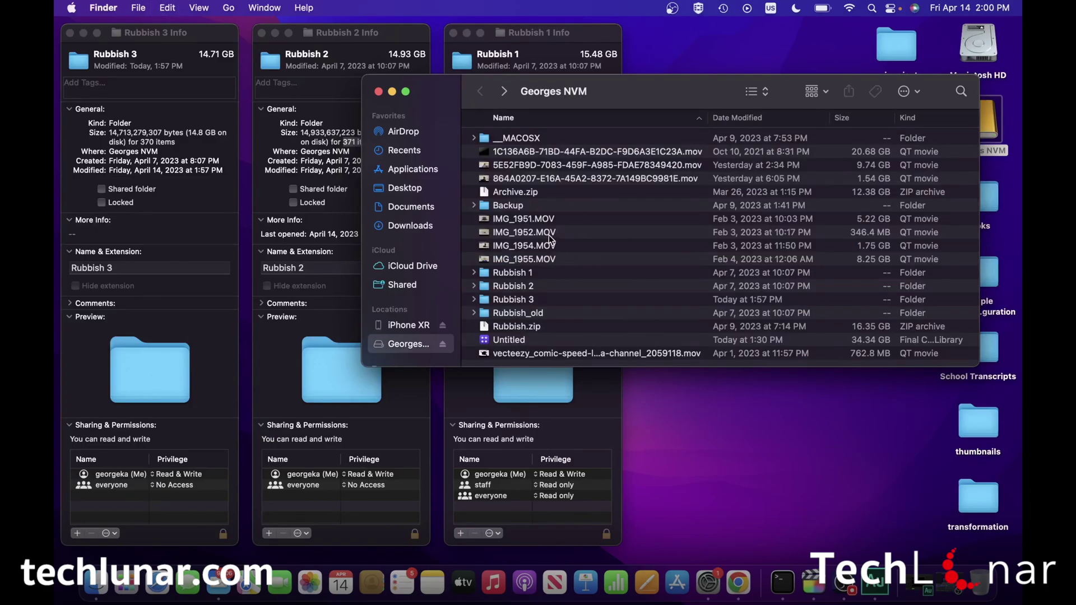
{"action": "left_click", "coordinate": [532, 275]}
{"action": "double_click", "coordinate": [531, 275]}
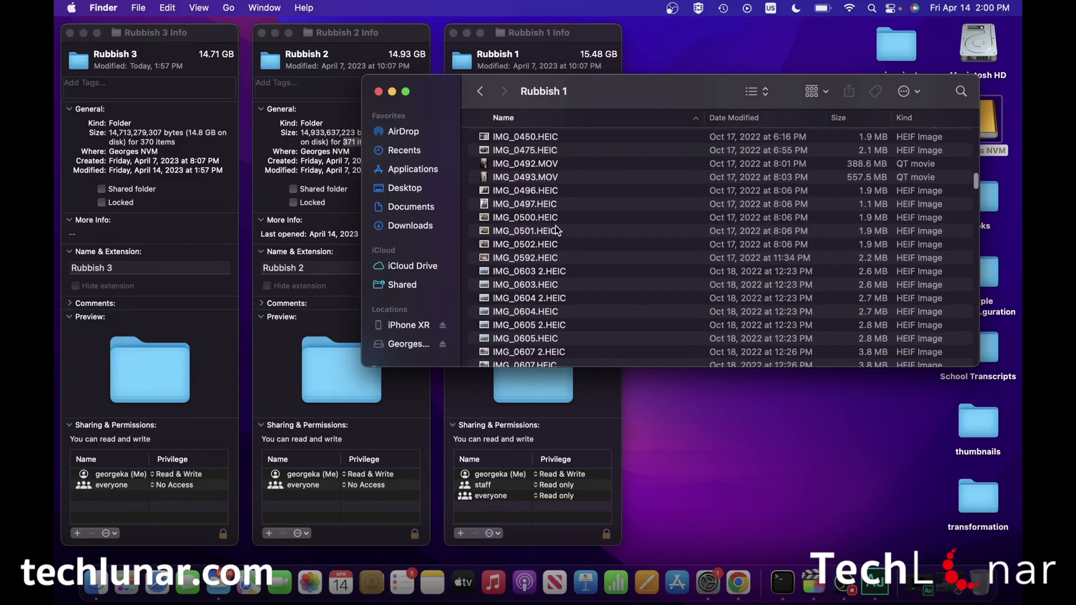
{"action": "left_click", "coordinate": [560, 231]}
{"action": "left_click", "coordinate": [767, 199]}
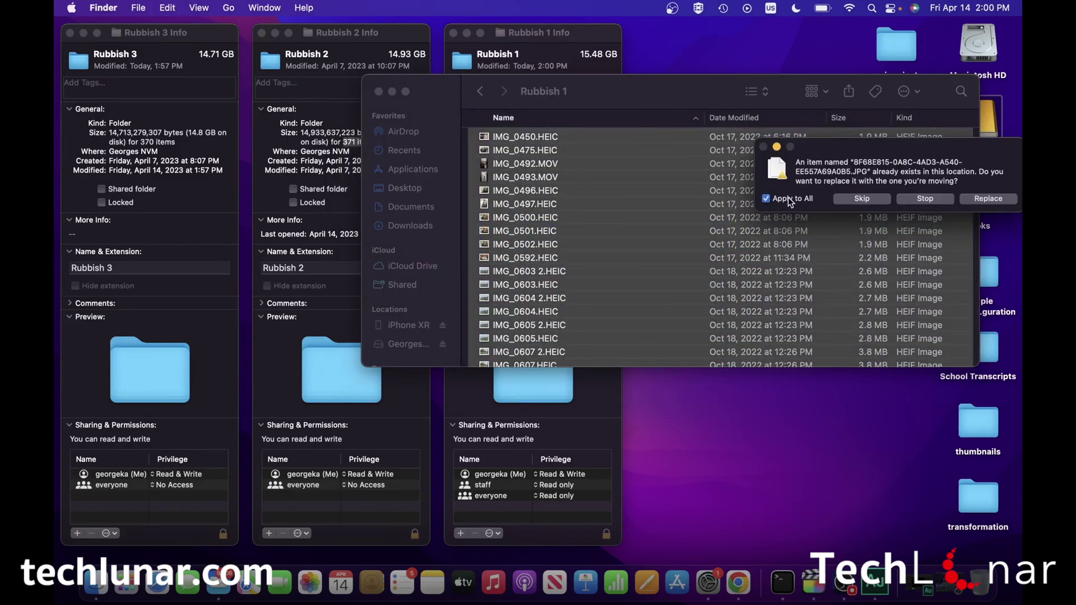
{"action": "left_click", "coordinate": [869, 201]}
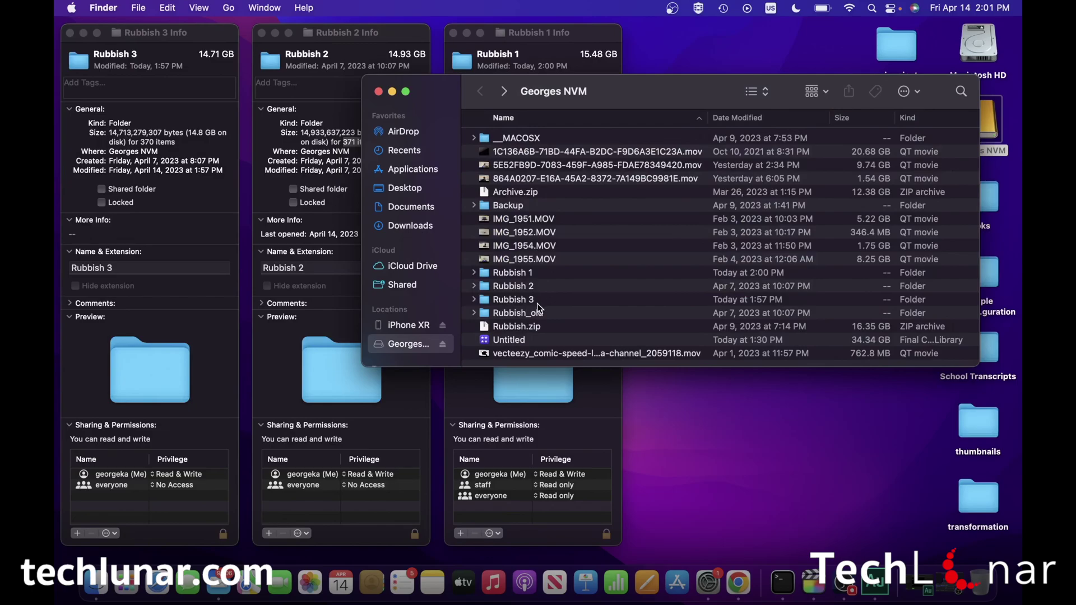
Open the Rubbish 3 folder and select all of its files for copying
{"action": "double_click", "coordinate": [539, 308]}
{"action": "left_click", "coordinate": [569, 261]}
{"action": "key", "text": "super+a"}
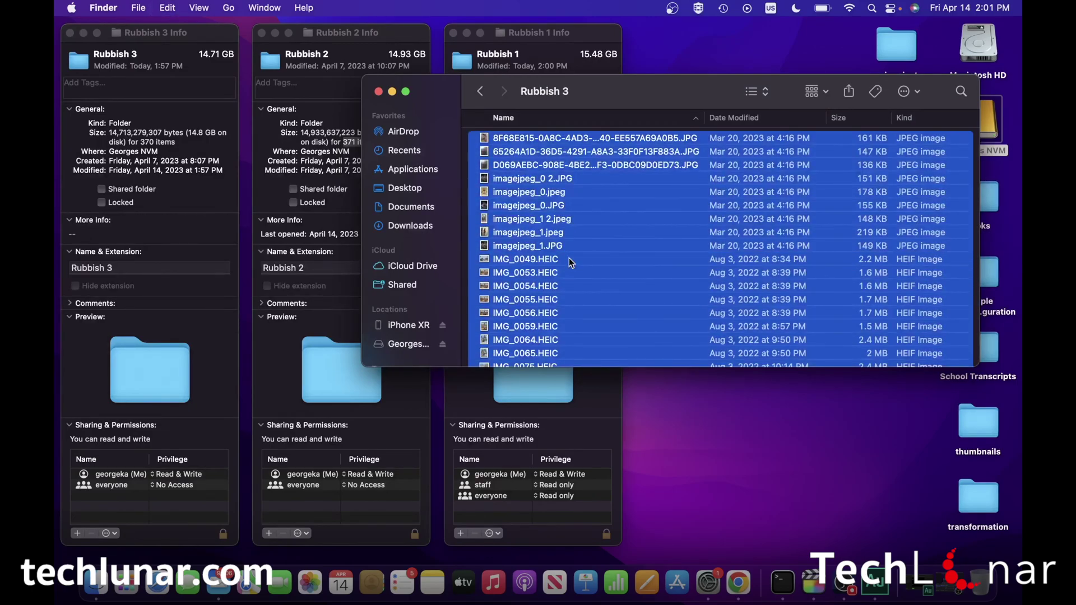
Paste the Rubbish 3 files into Rubbish 1, skipping existing items, and return to the Georges NVM drive folder
{"action": "left_click", "coordinate": [481, 91]}
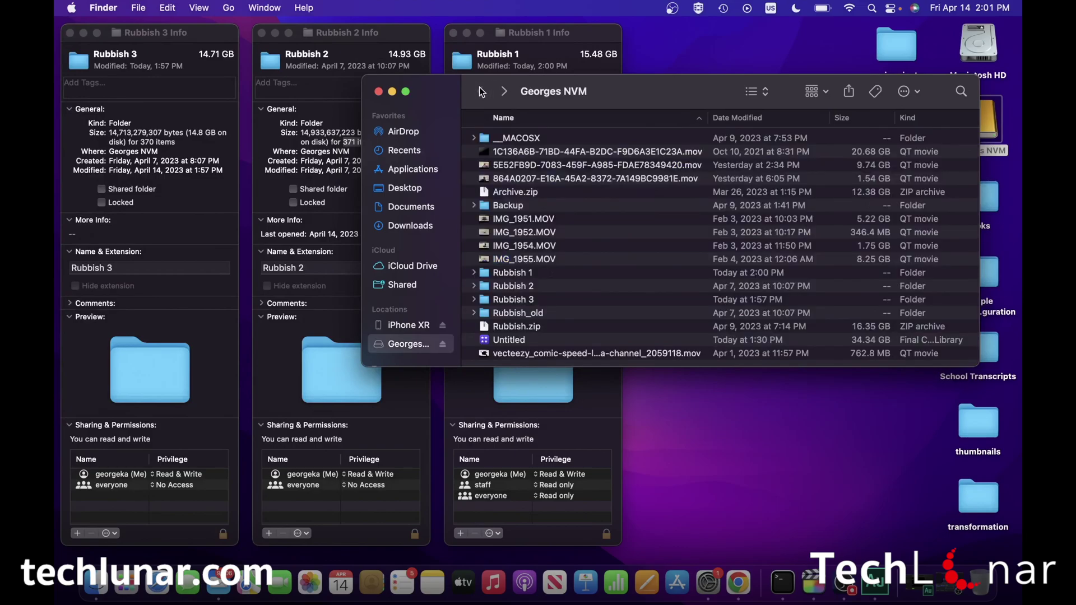
{"action": "double_click", "coordinate": [535, 273]}
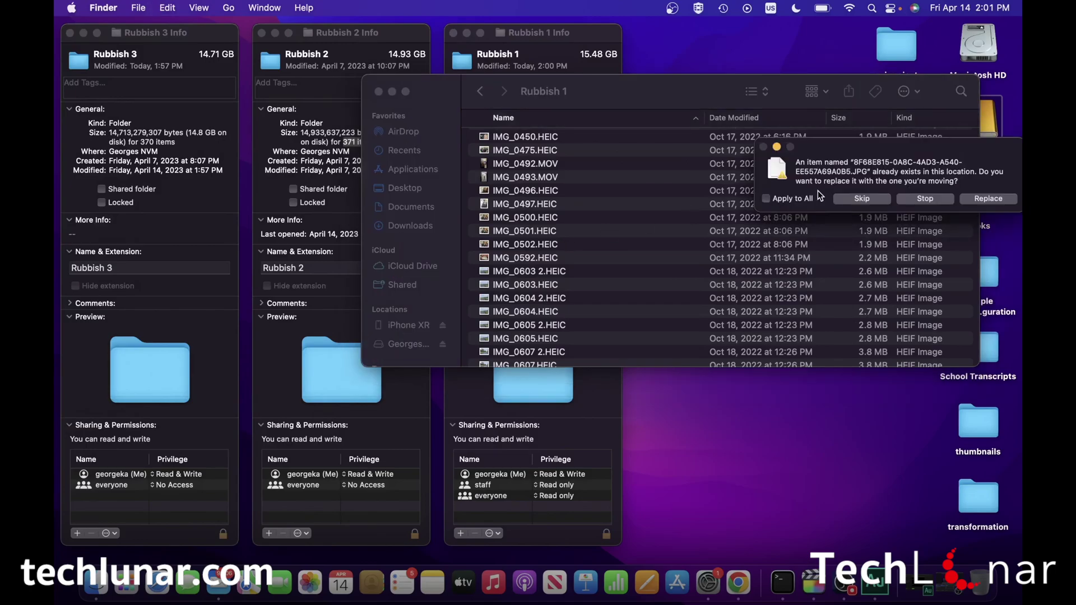
{"action": "left_click", "coordinate": [877, 199]}
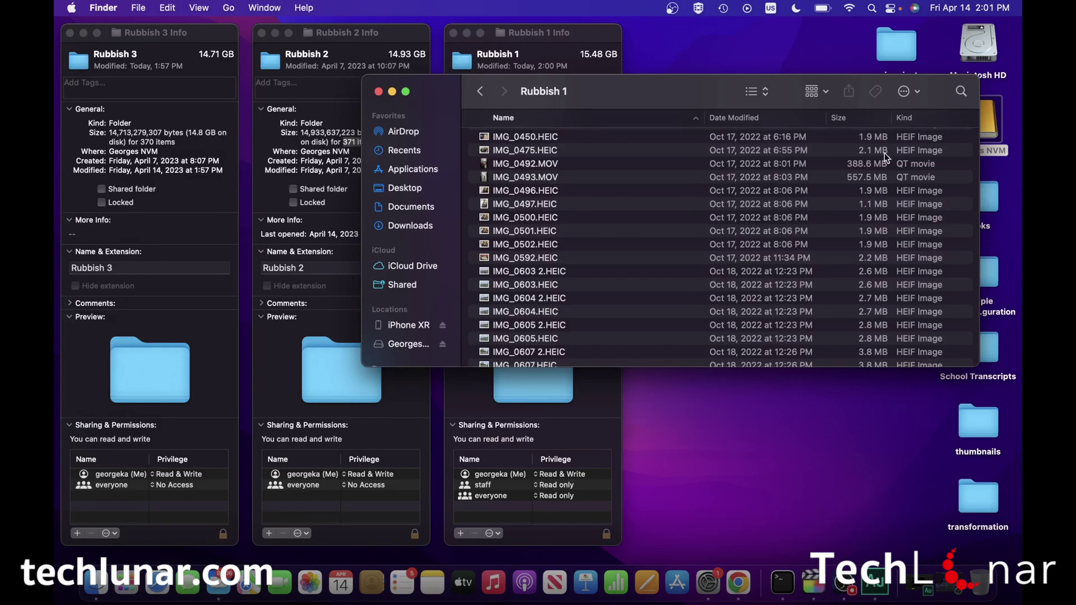
{"action": "left_click", "coordinate": [486, 93]}
Close the three open folder information windows and show fresh file information for Rubbish 1
{"action": "left_click", "coordinate": [454, 32]}
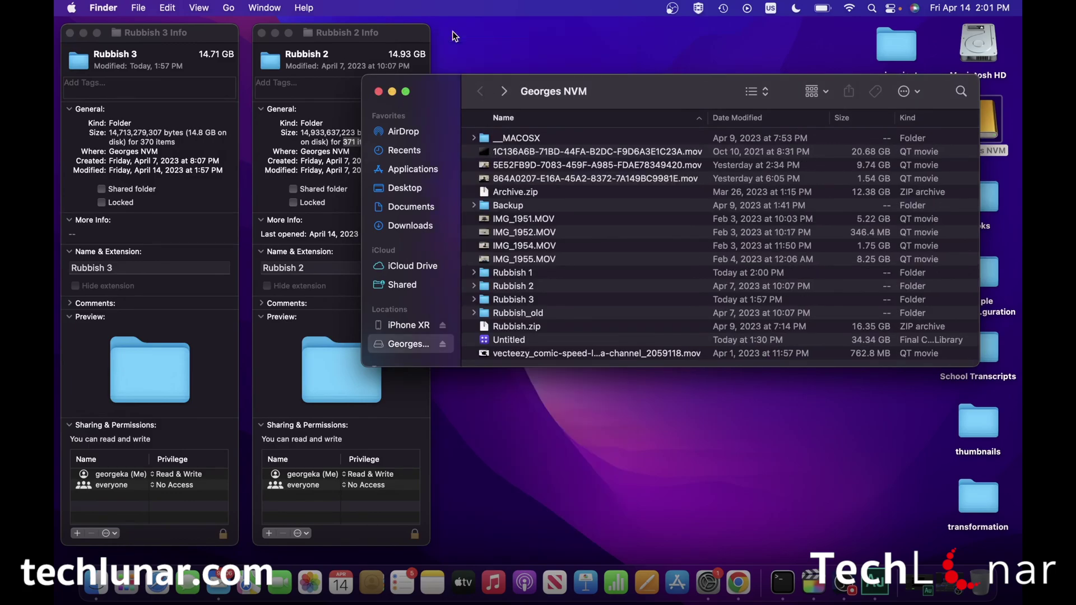
{"action": "left_click", "coordinate": [262, 32]}
{"action": "left_click", "coordinate": [69, 32]}
{"action": "right_click", "coordinate": [547, 273]}
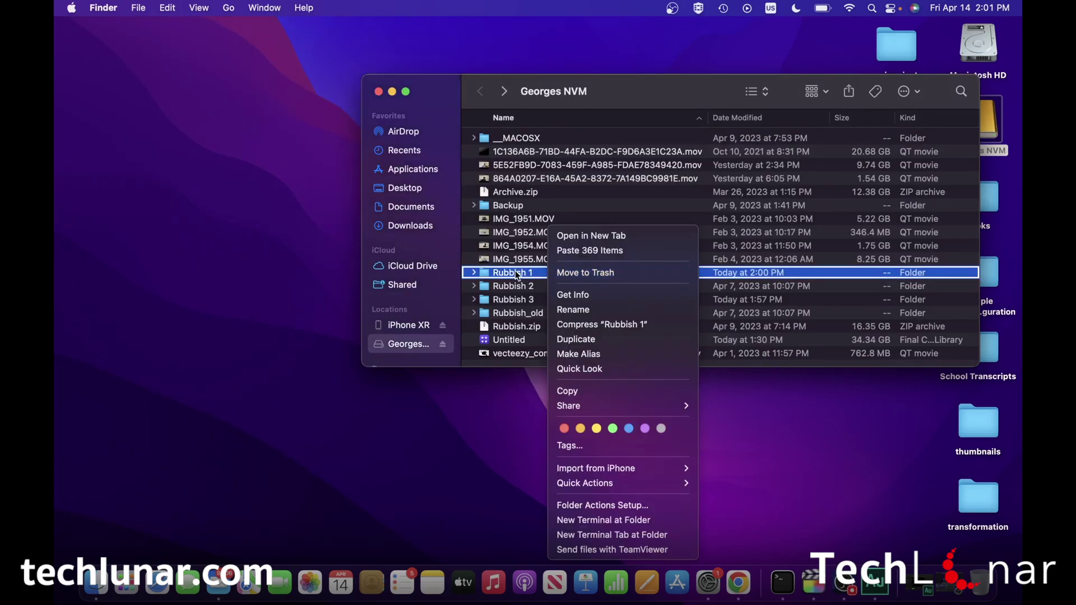
{"action": "left_click", "coordinate": [573, 295]}
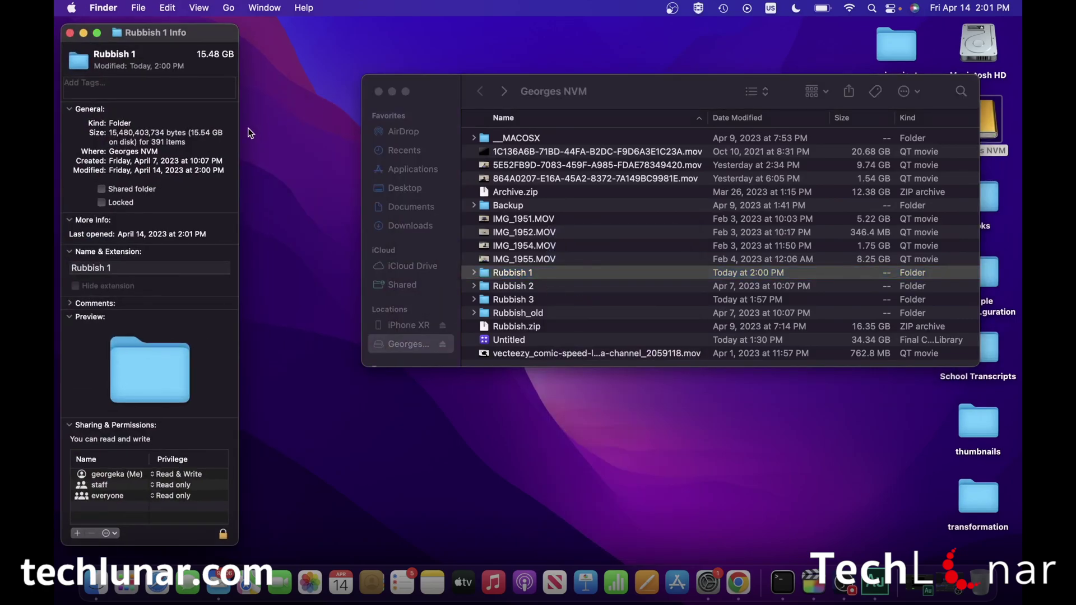